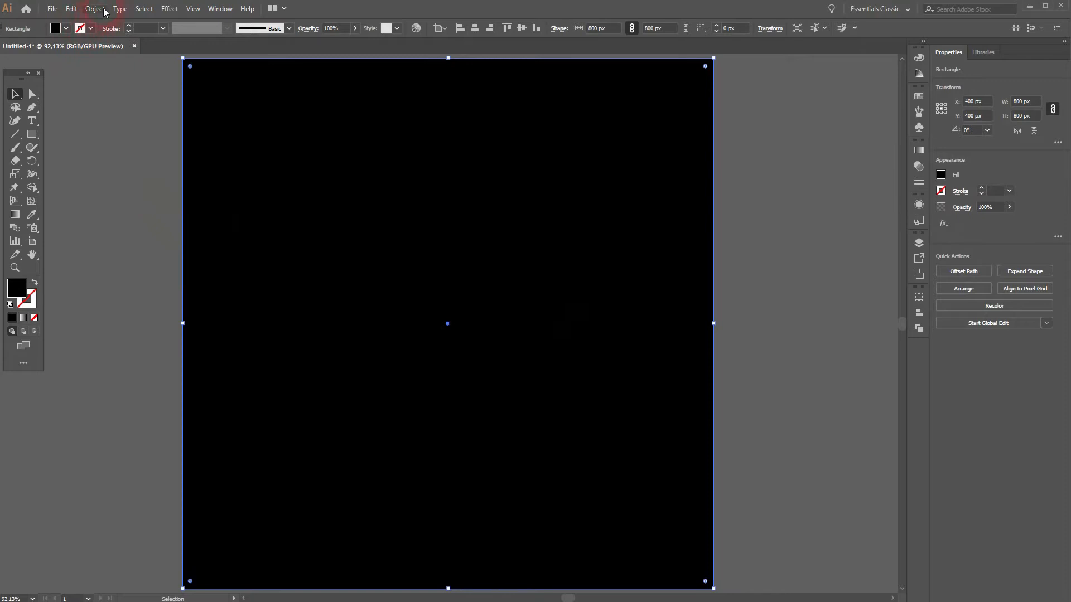
Lock the black 800 × 800 px background rectangle and leave nothing selected
mouse_move(186, 88)
click(300, 86)
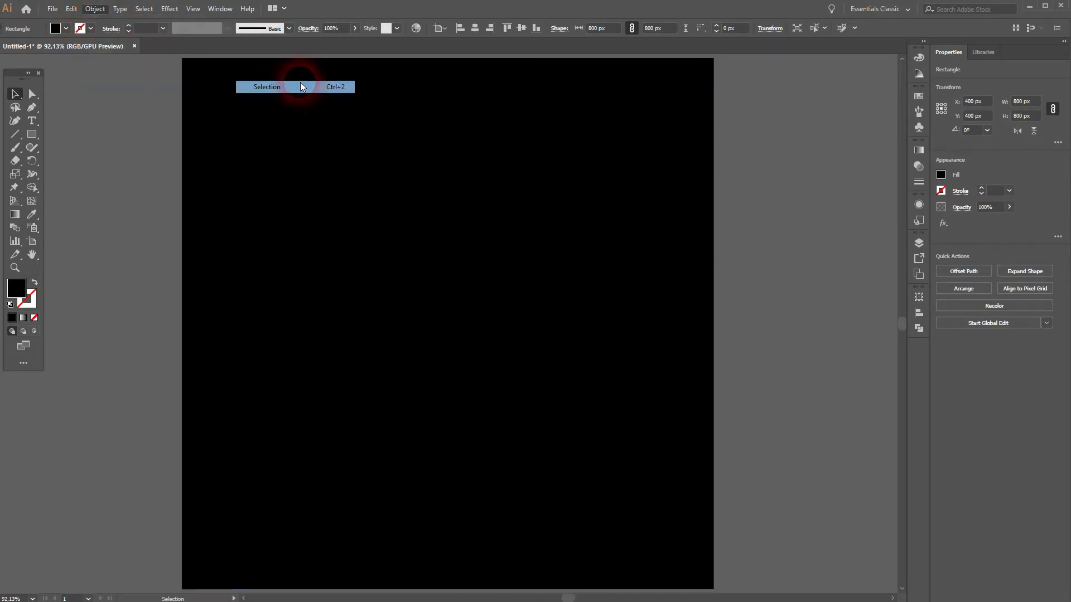
click(775, 221)
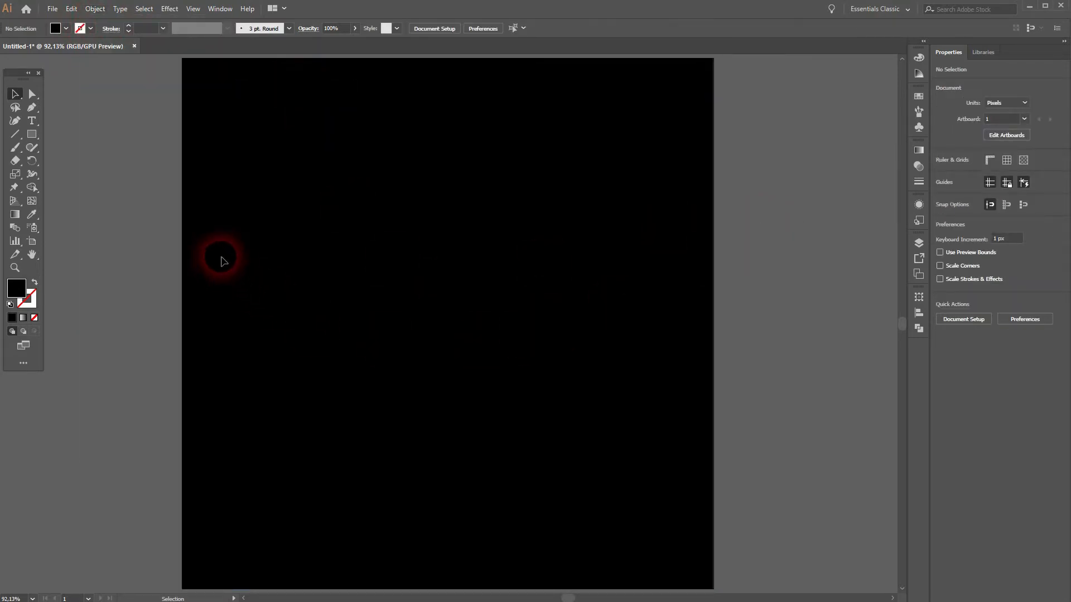
Add the text STEPS in Raleway Bold on the artboard and give it a white fill
click(32, 121)
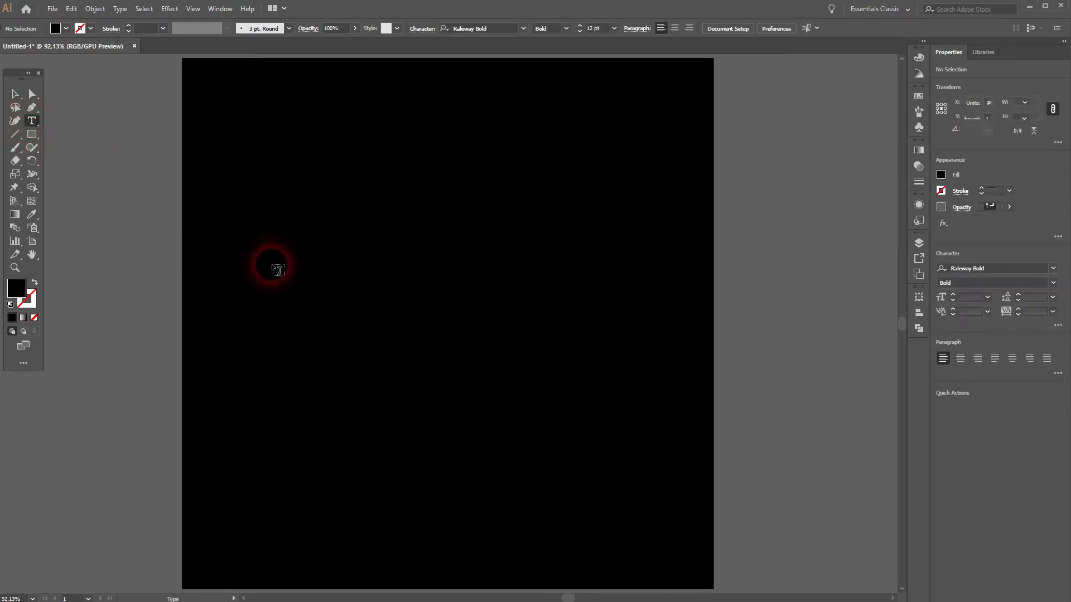
click(296, 273)
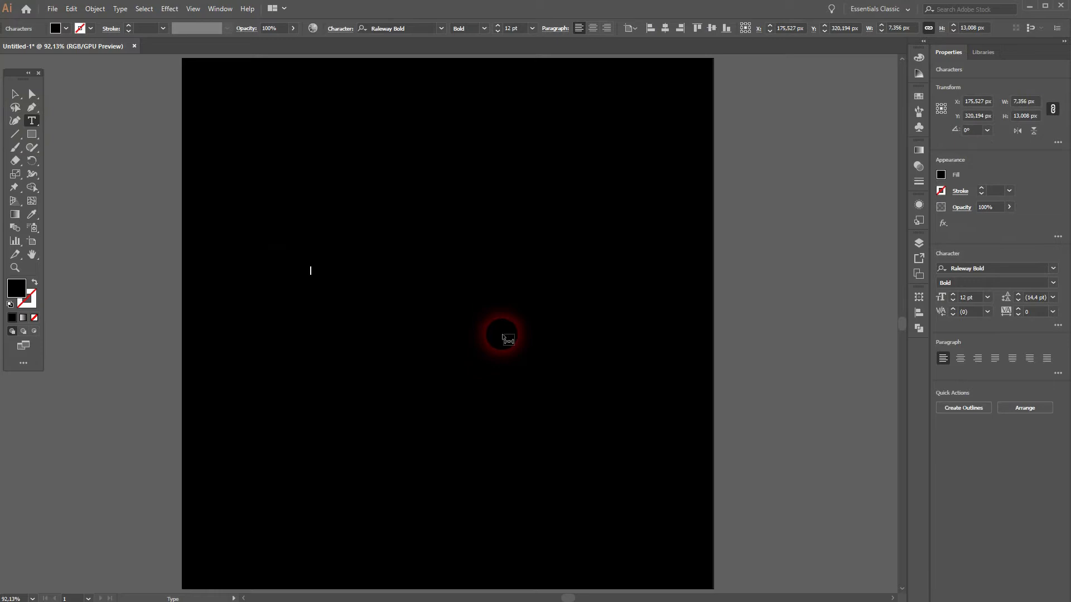
click(17, 94)
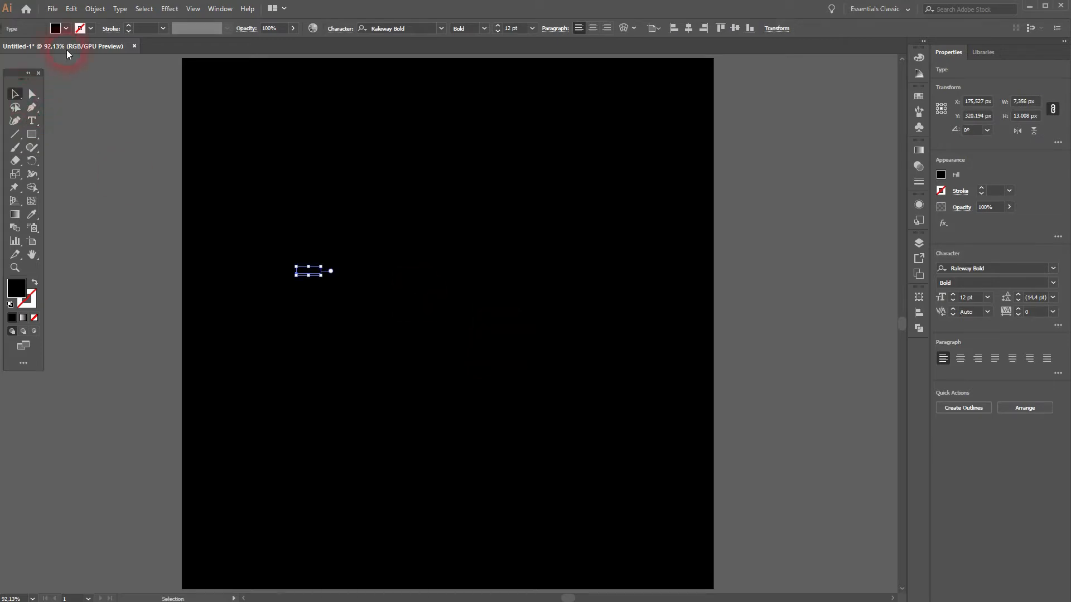
click(66, 28)
click(29, 49)
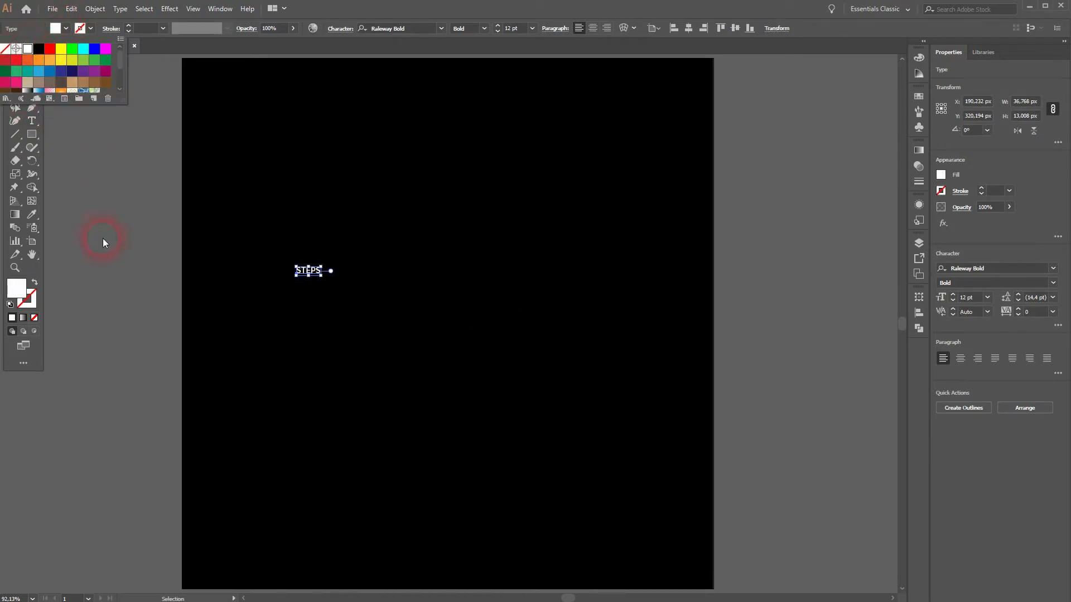
click(103, 239)
Enlarge the STEPS text to about 737 px wide and centre it horizontally and vertically on the artboard
drag(327, 270, 530, 269)
drag(246, 299, 375, 322)
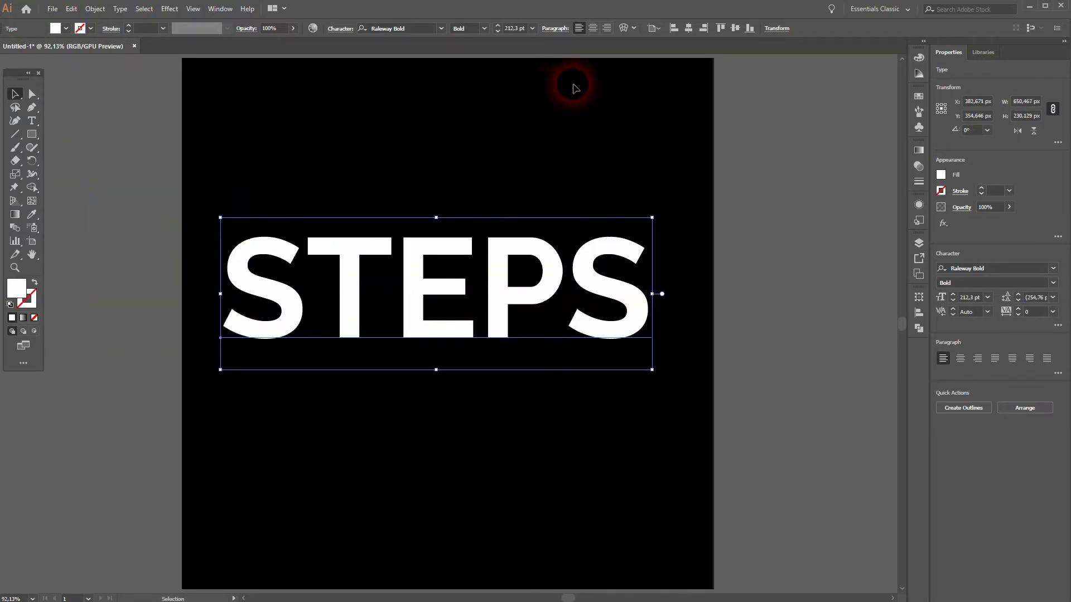
click(689, 28)
click(736, 29)
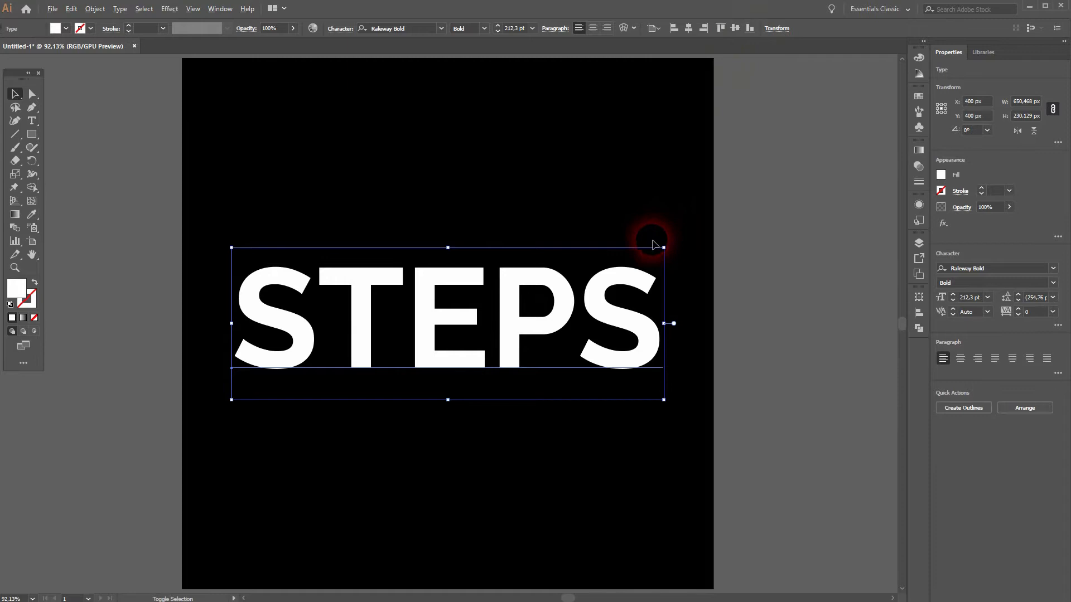
drag(669, 249, 693, 236)
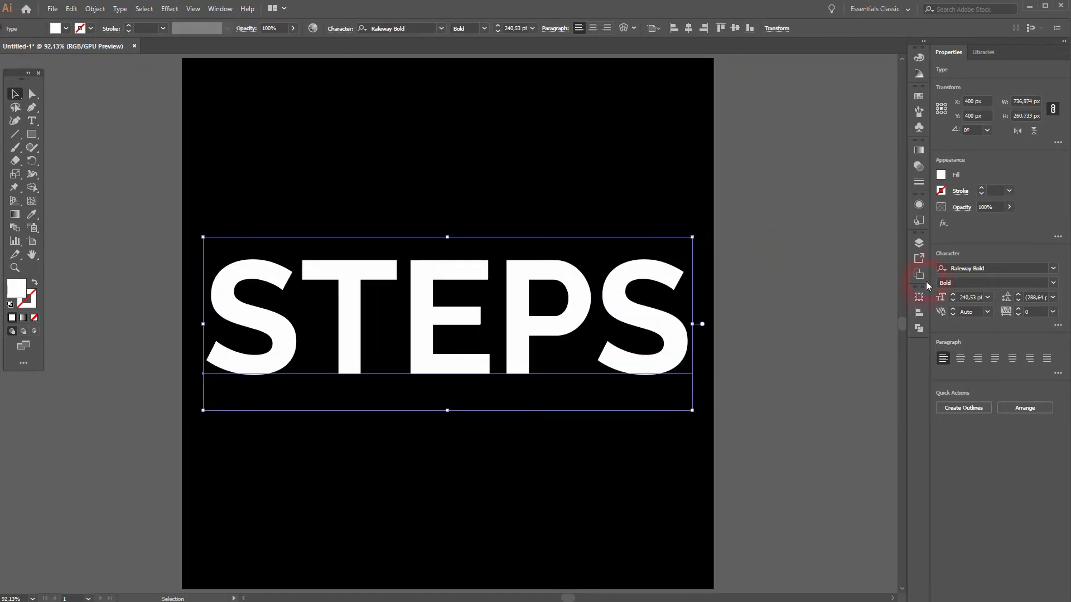
Convert the STEPS text to outlines and deselect it
right_click(527, 321)
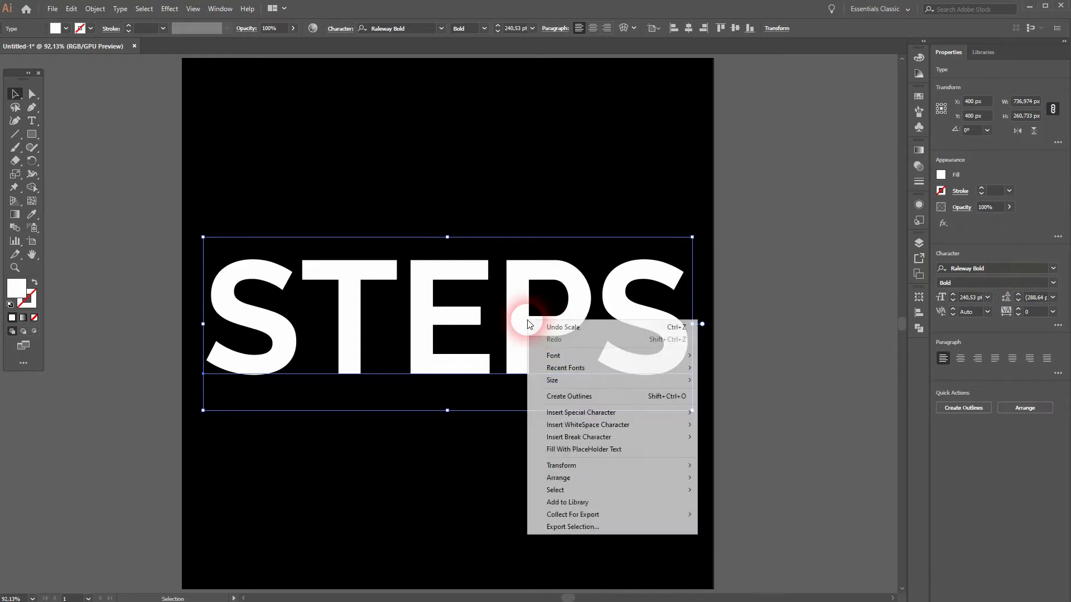
click(597, 397)
click(787, 323)
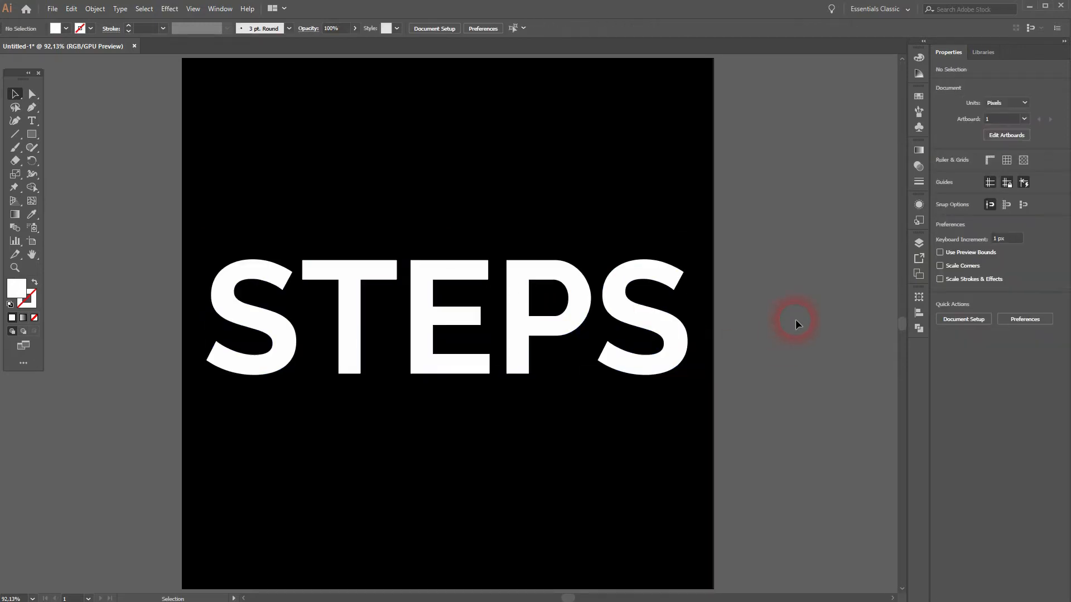
Draw a red rectangle about 881 × 29 px across the upper middle of the letters, extending past both artboard edges
click(56, 28)
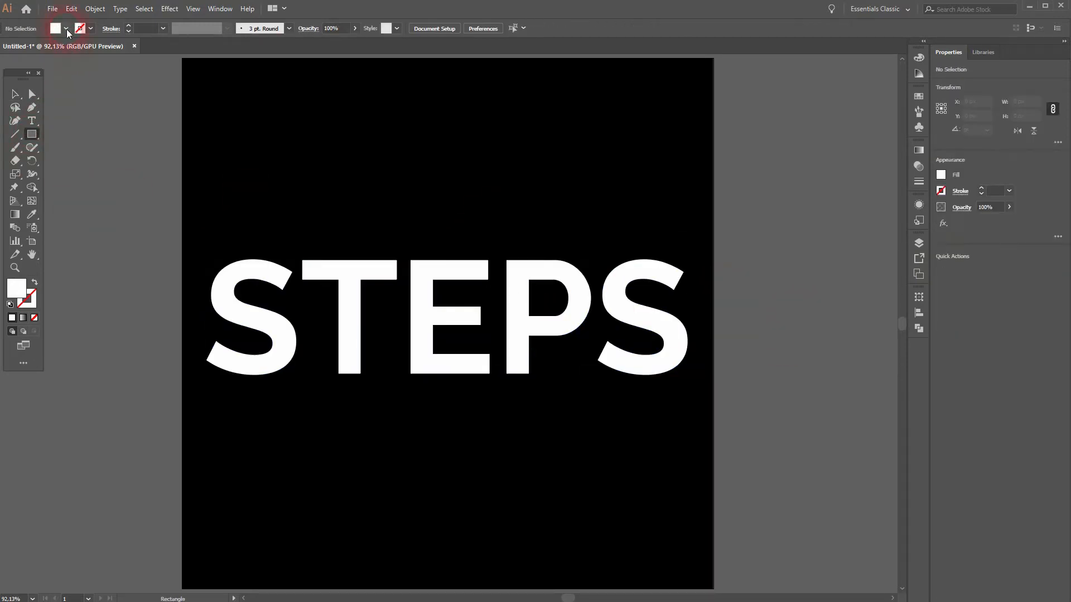
click(50, 50)
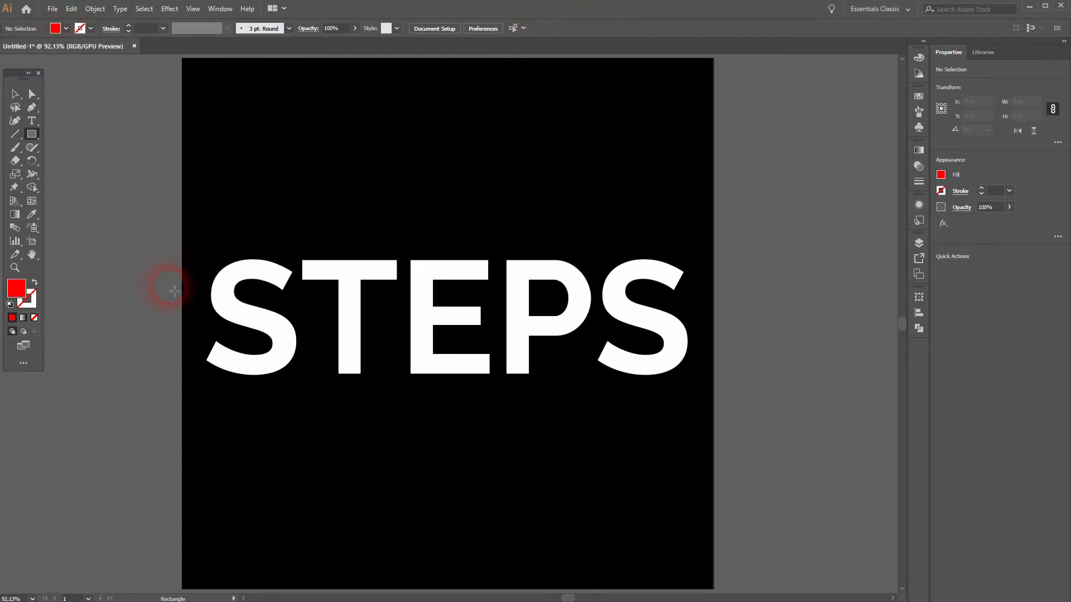
drag(176, 299, 759, 317)
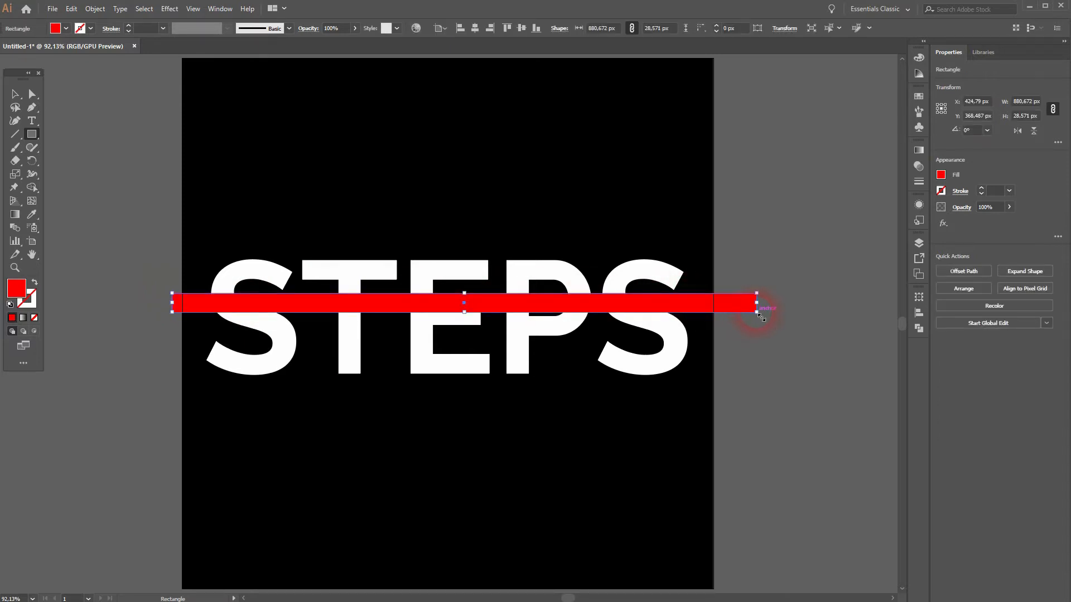
Duplicate the red bar twice straight down so three bars stack edge to edge across the letters
key(v)
drag(554, 304, 562, 327)
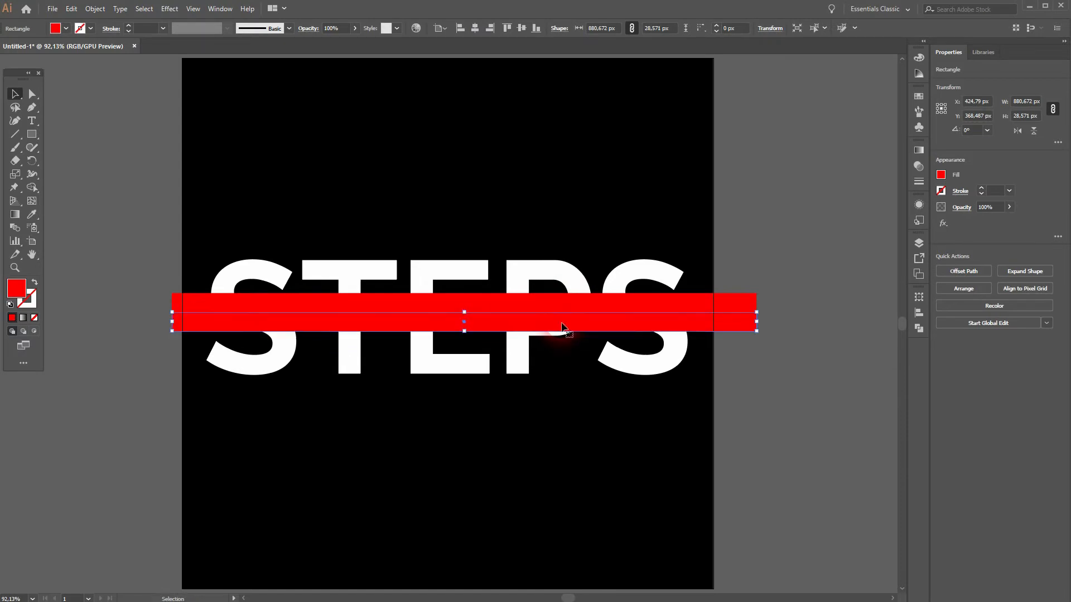
key(ctrl+d)
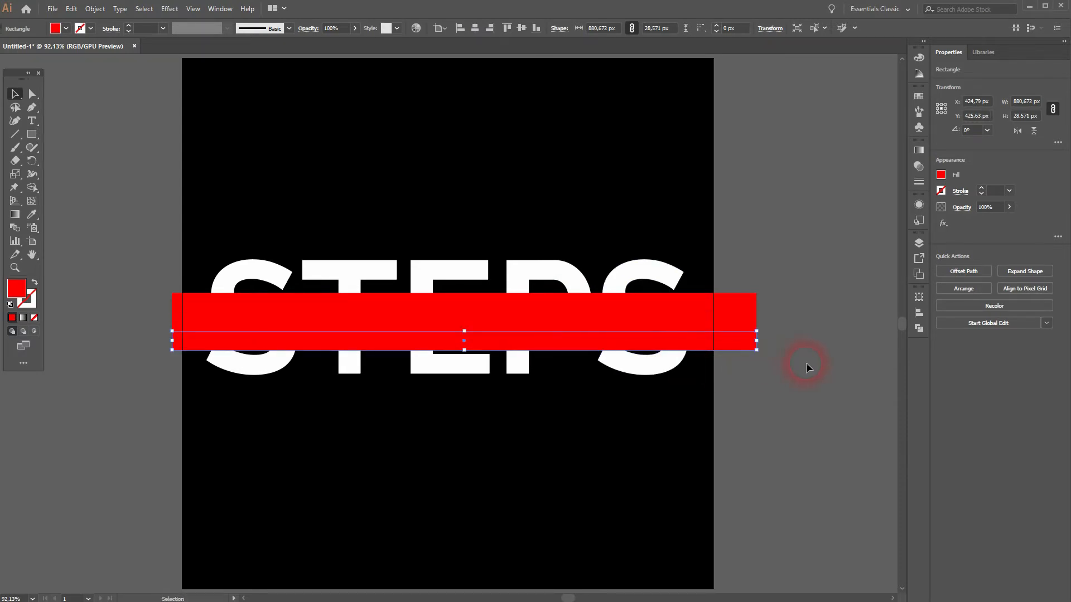
click(817, 357)
click(750, 330)
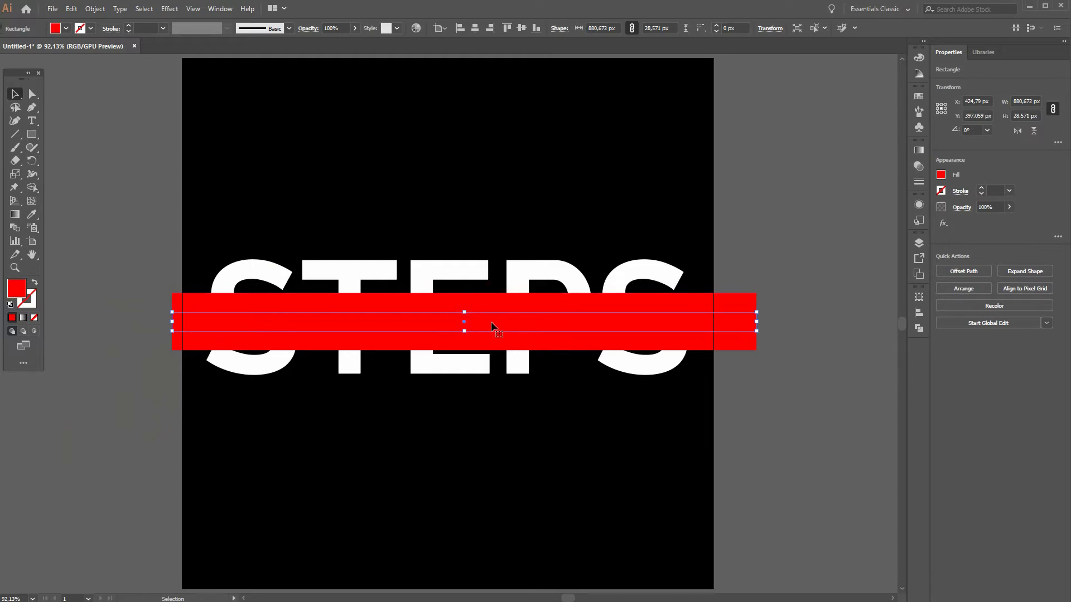
Select the letters and all three red bars, and prepare the Shape Builder tool with a white fill
drag(168, 390, 849, 239)
click(32, 189)
click(56, 31)
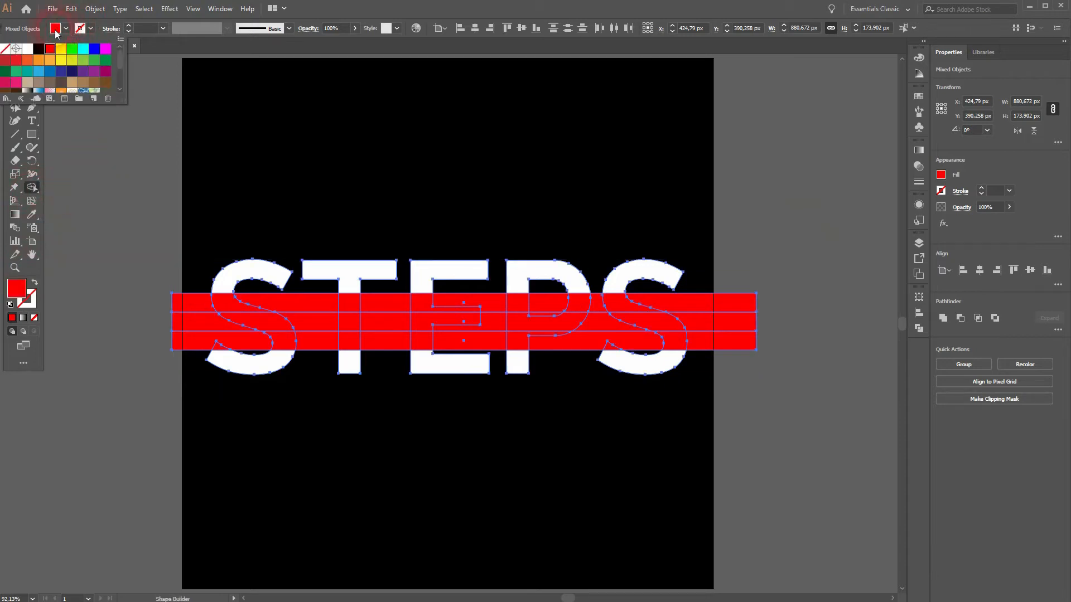
click(31, 49)
click(323, 16)
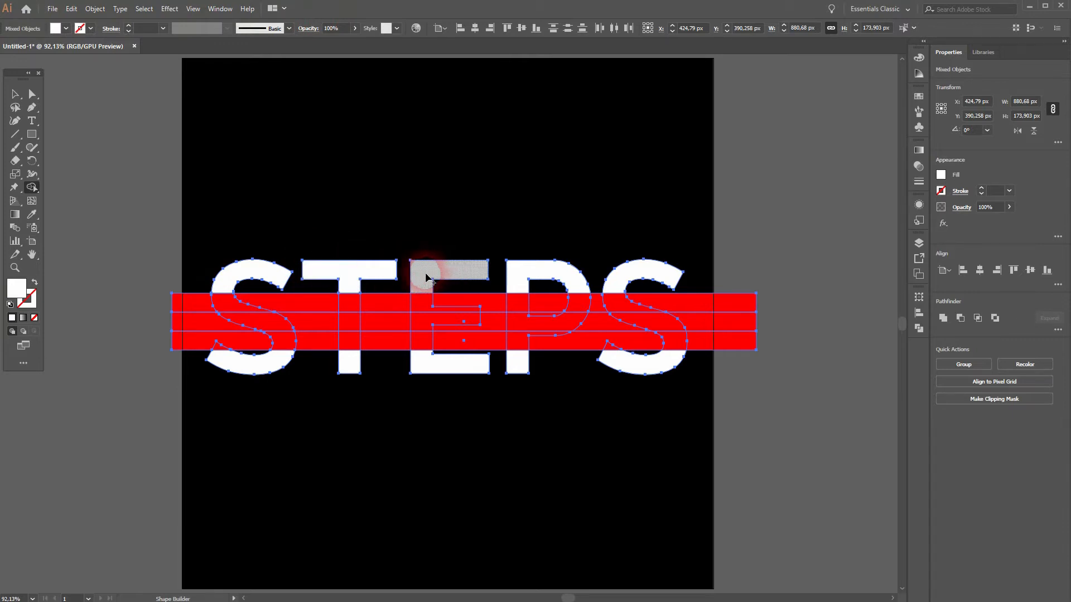
Remove the ends of the red bars that stick out beyond the first and last S using Shape Builder
click(623, 288)
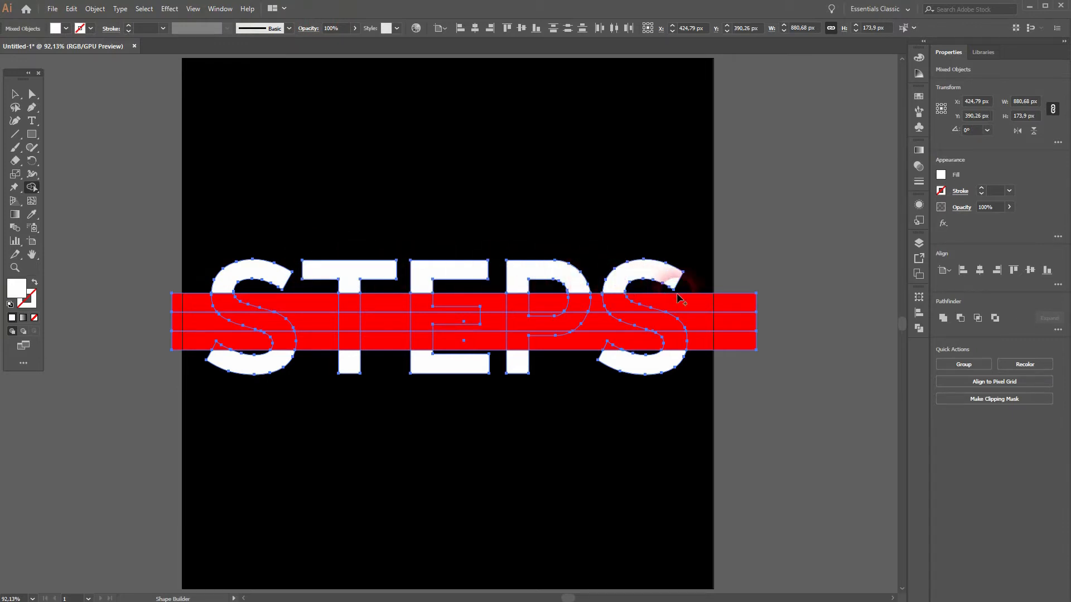
drag(741, 294, 699, 316)
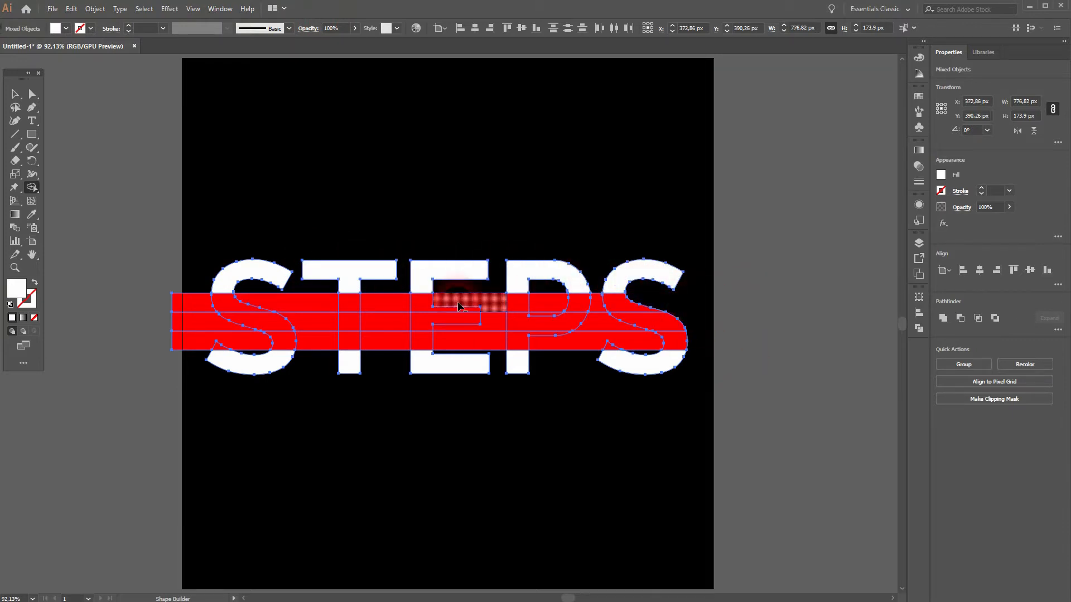
drag(187, 287, 179, 359)
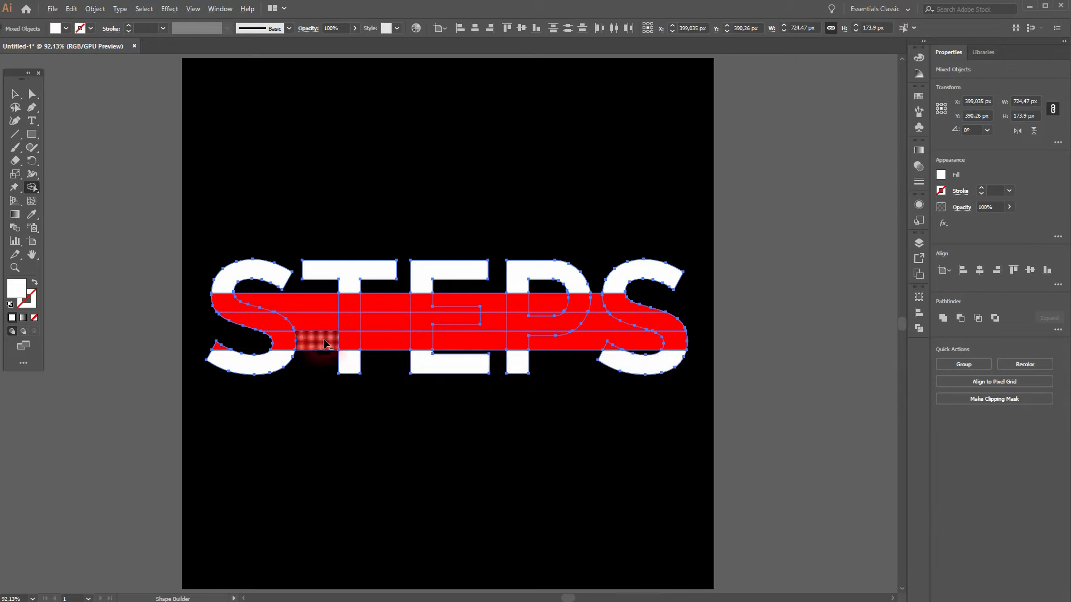
Turn the lowest bar's sections inside the first S and the T white, and delete the red sections beside them
scroll(250, 342, up, 3)
click(182, 354)
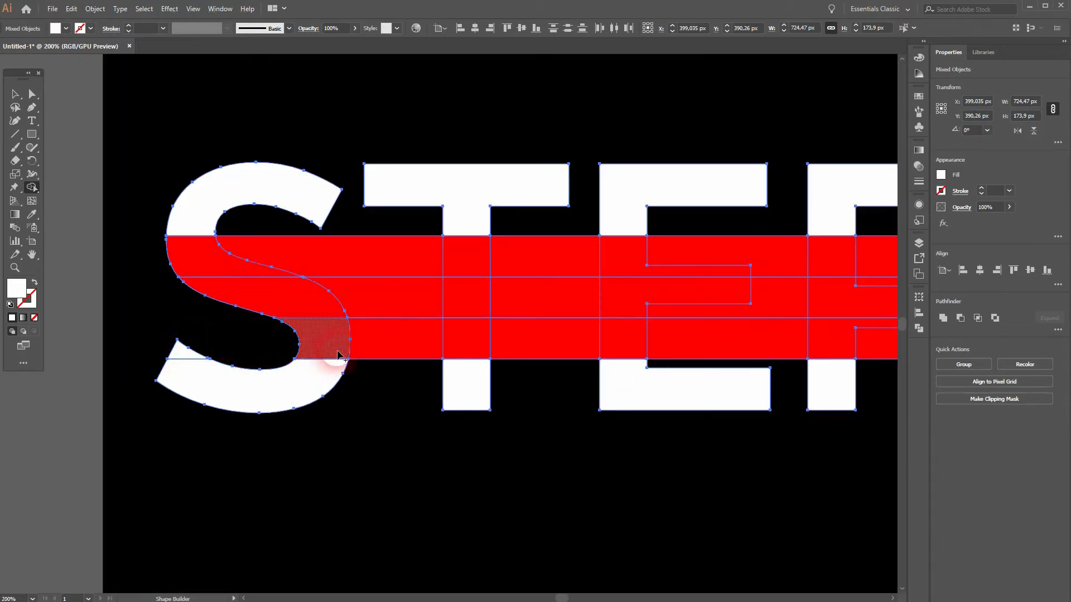
click(331, 339)
alt+click(385, 340)
click(470, 340)
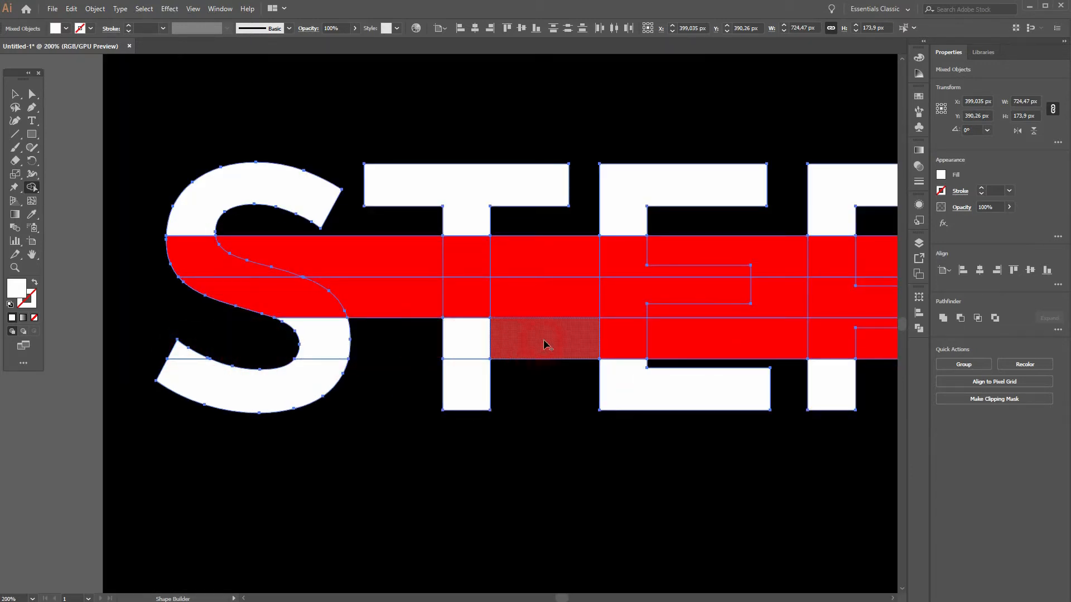
alt+click(544, 340)
Turn the lowest bar's sections inside the E, P and last S white, and delete the red sections between them
click(626, 345)
alt+click(692, 344)
click(836, 344)
alt+click(874, 348)
key(space)
drag(855, 338, 202, 409)
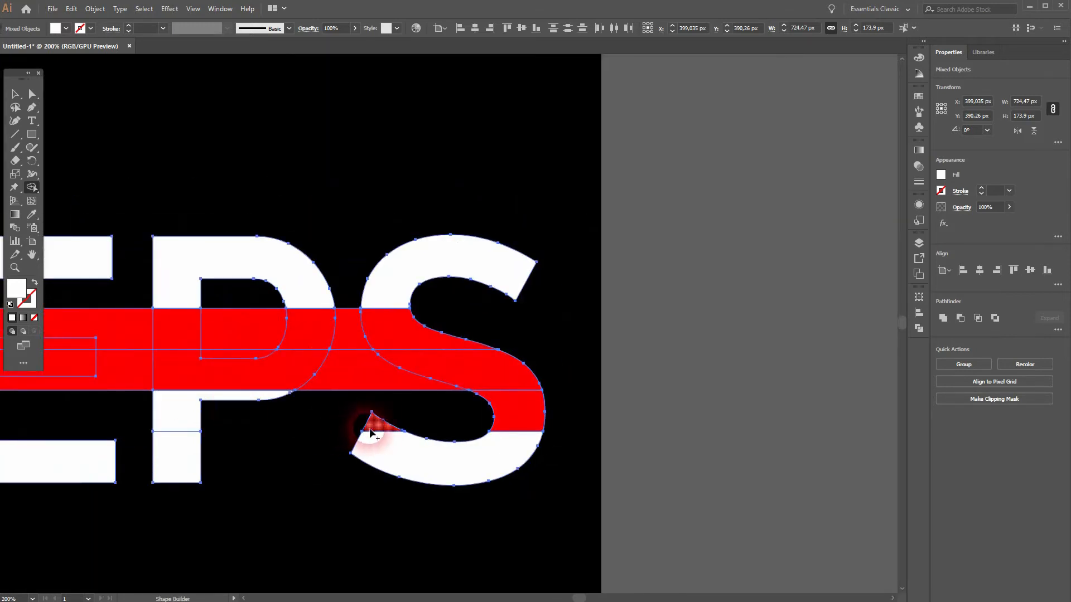
click(511, 413)
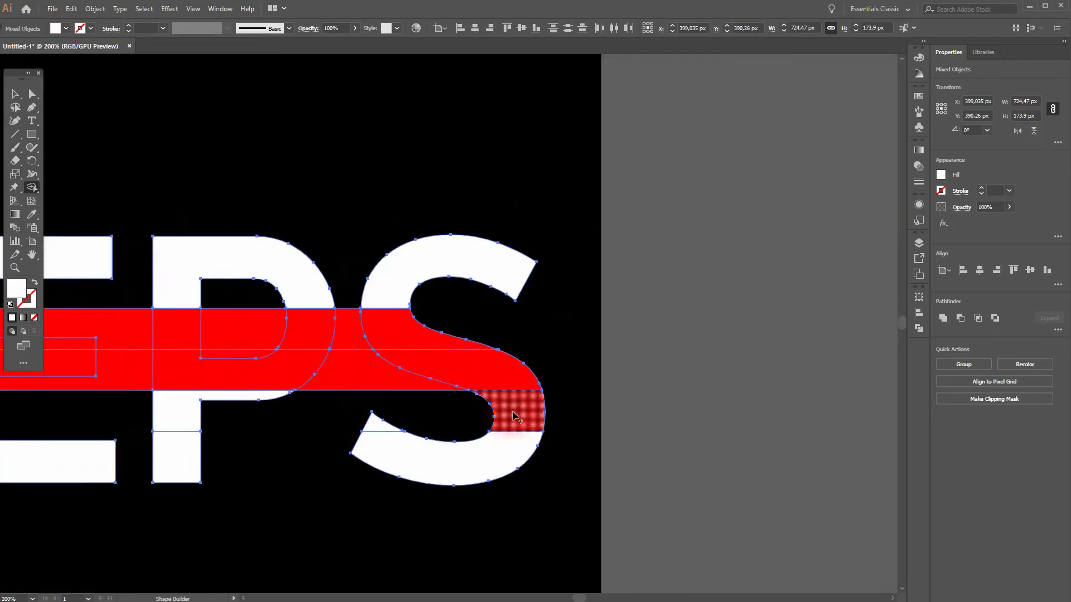
Turn the middle bar's sections inside all five letters white, and delete its red sections between the letters
click(483, 372)
alt+click(353, 383)
click(293, 374)
alt+click(133, 381)
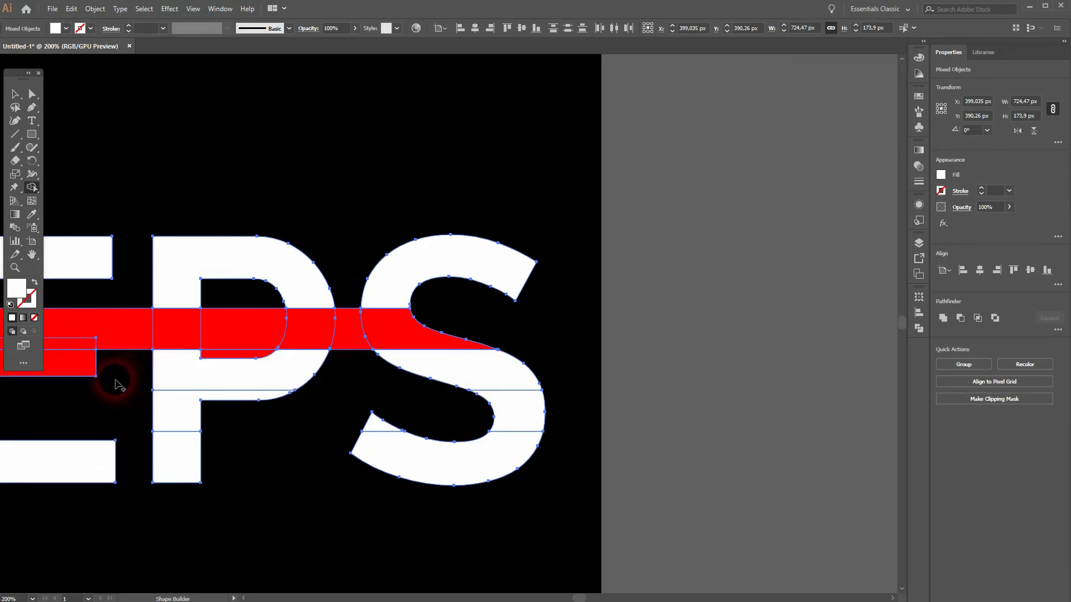
drag(120, 380, 586, 381)
click(497, 371)
alt+click(357, 380)
click(272, 380)
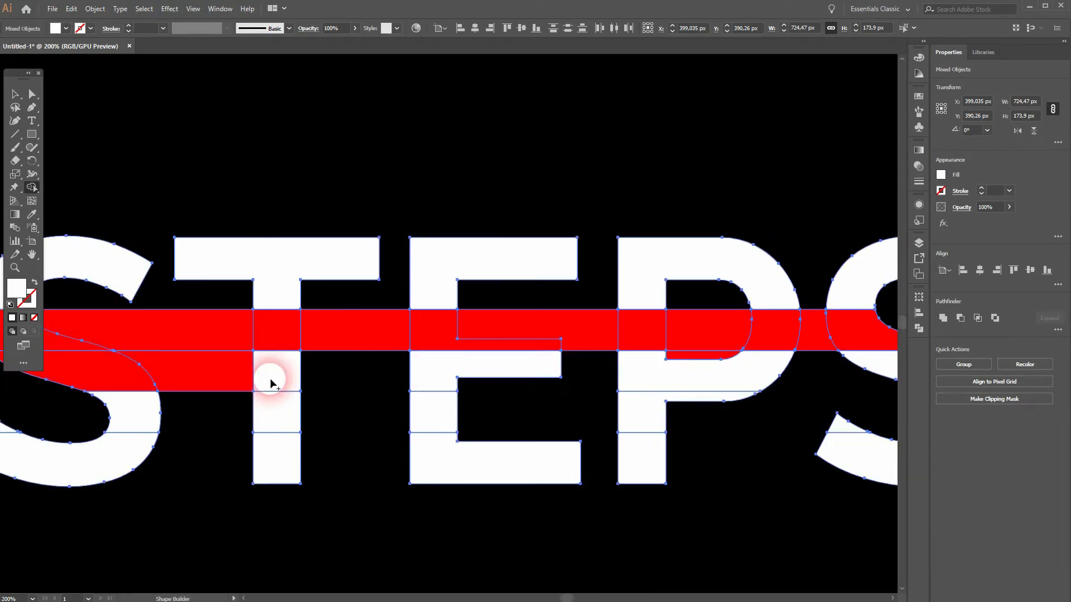
alt+click(202, 382)
click(106, 386)
Turn the top bar's sections inside the first S, T and E white, and delete the red sections between them
drag(236, 411, 487, 429)
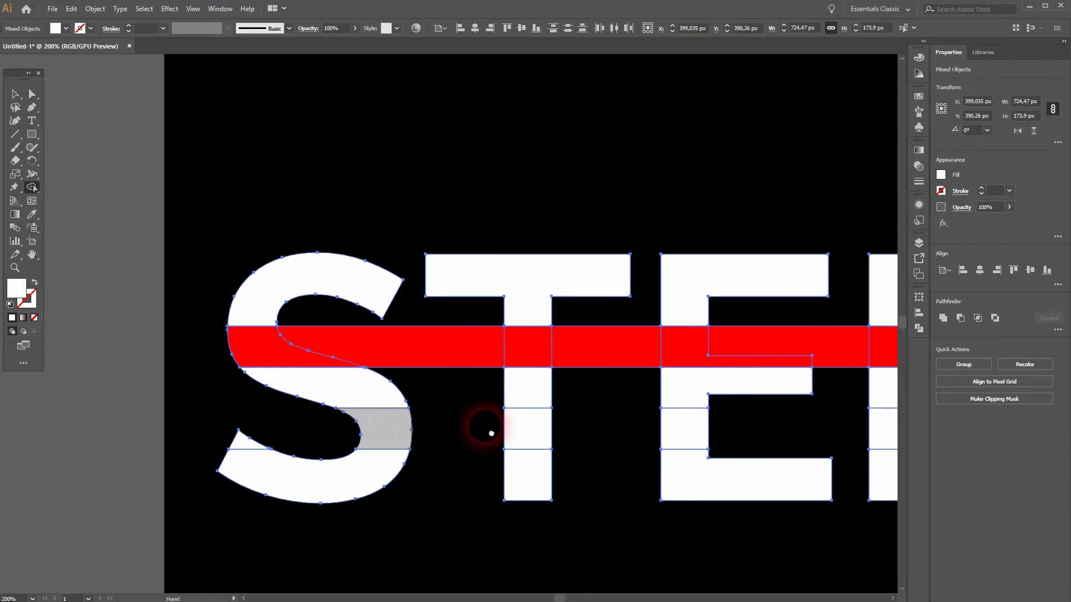
click(268, 357)
alt+click(463, 347)
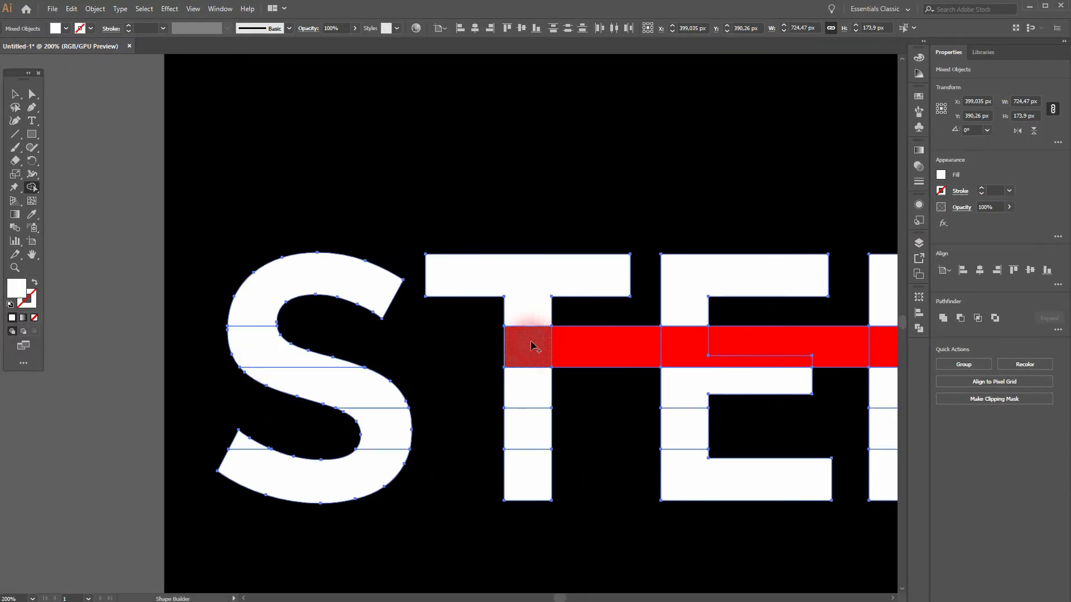
alt+click(628, 352)
click(684, 353)
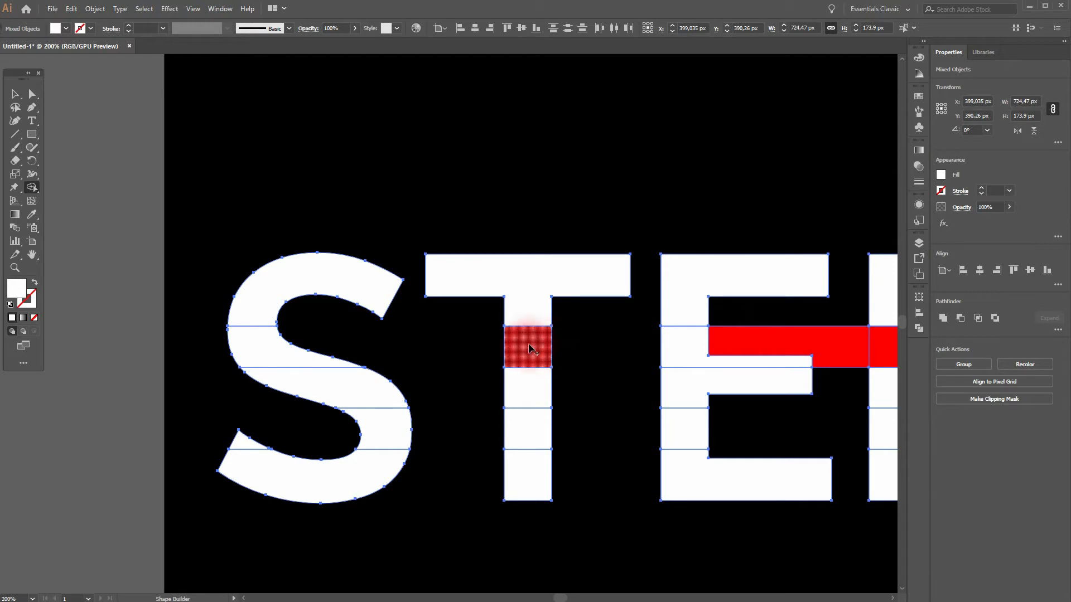
click(529, 350)
alt+click(817, 346)
Turn the top bar's sections inside the P and last S white, and delete the red inside the P's counter and between the letters
drag(818, 346, 481, 394)
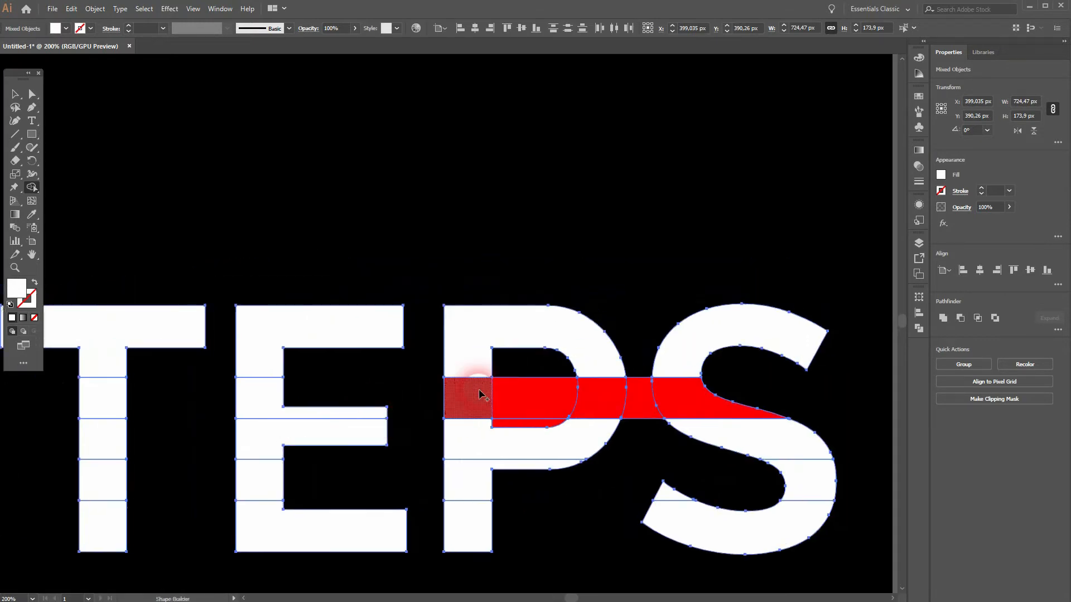
click(466, 396)
alt+click(555, 387)
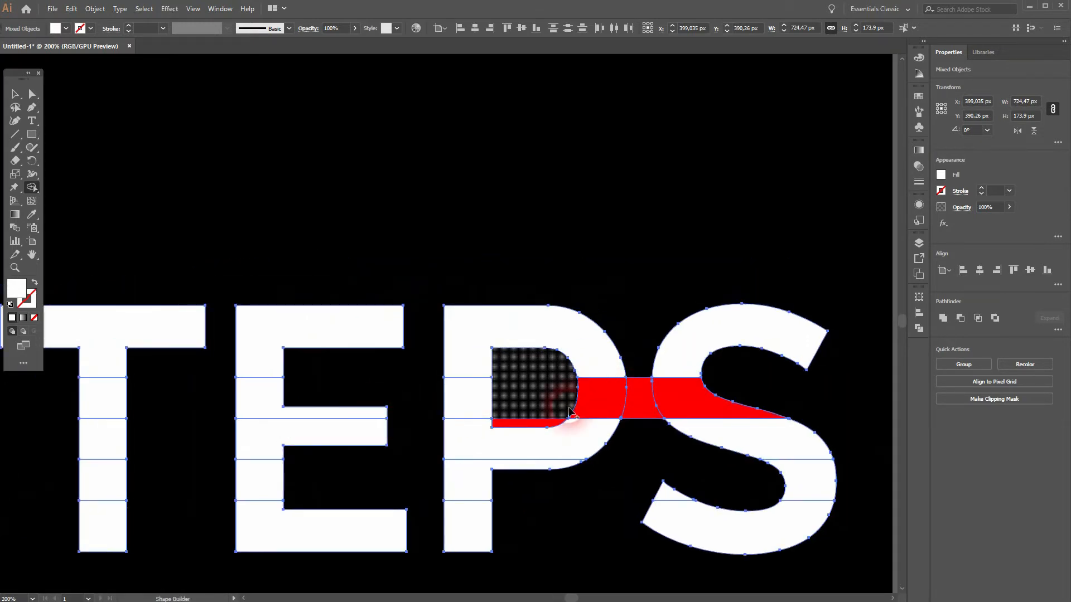
alt+click(524, 425)
click(603, 407)
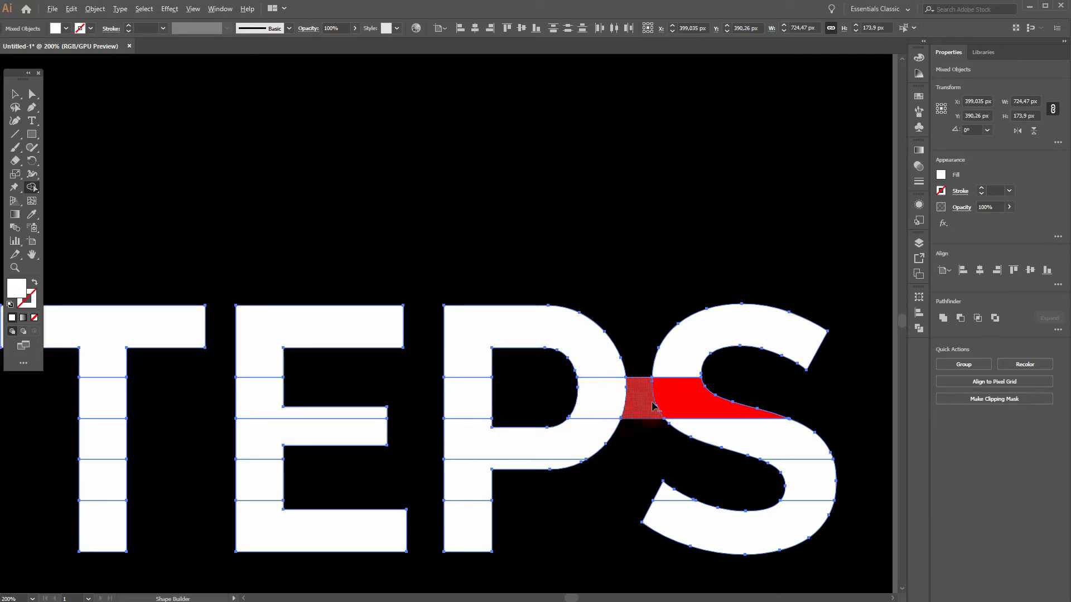
alt+click(641, 404)
click(689, 408)
key(ctrl+0)
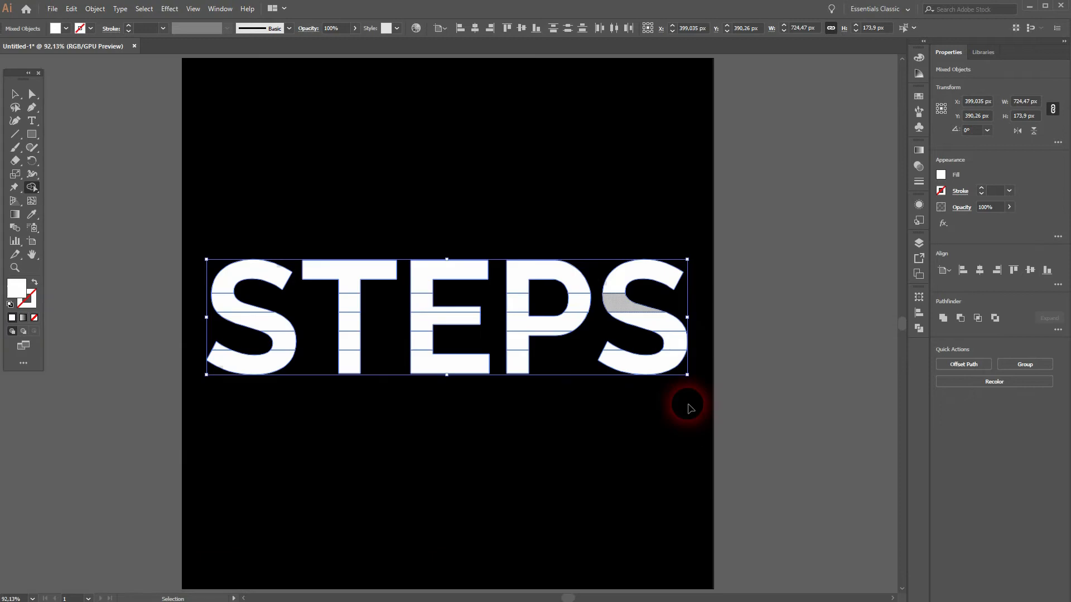
Ungroup the sliced STEPS lettering so that its pieces can be moved separately
click(11, 98)
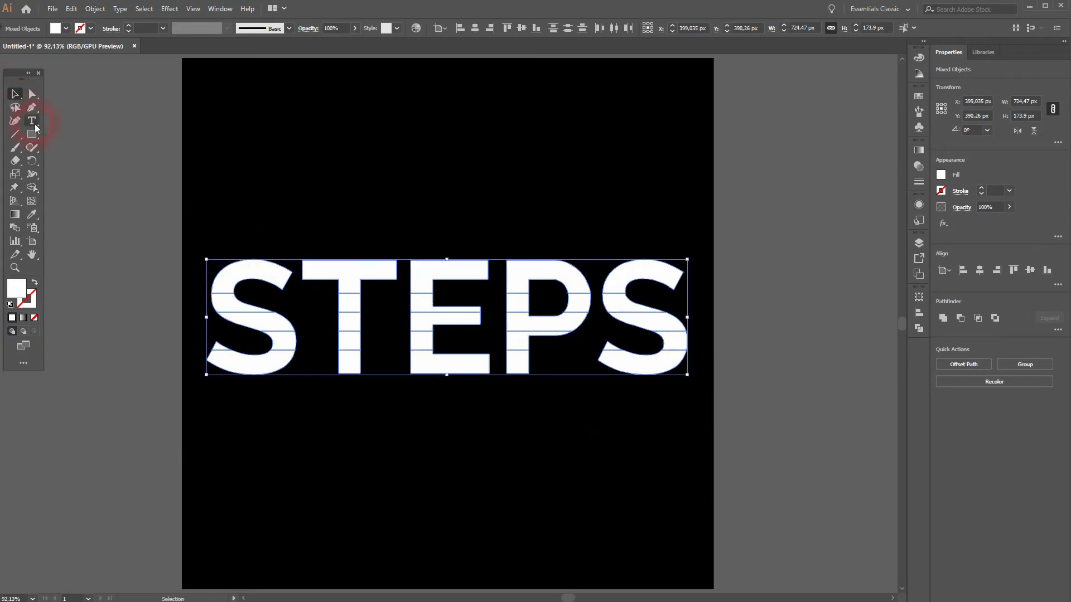
click(229, 283)
click(378, 277)
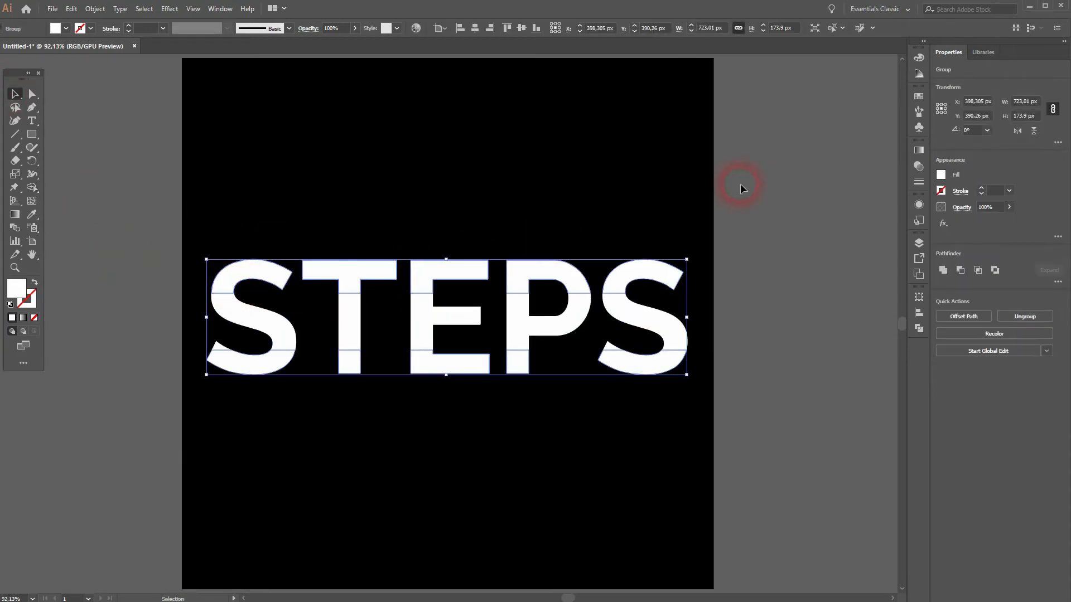
click(95, 8)
click(114, 74)
click(95, 8)
click(576, 113)
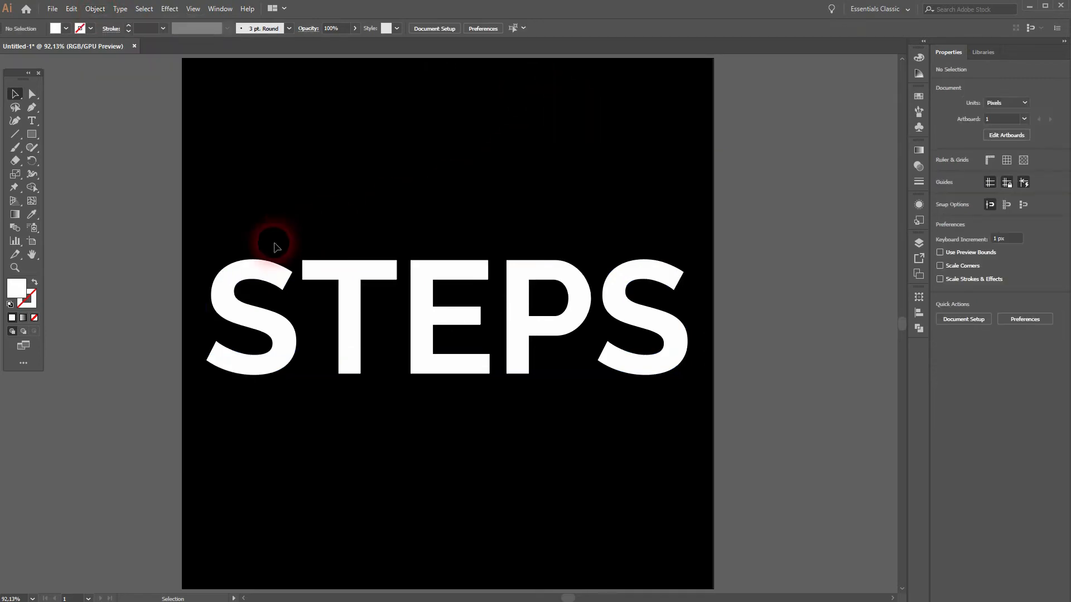
drag(245, 276, 277, 216)
key(ctrl+z)
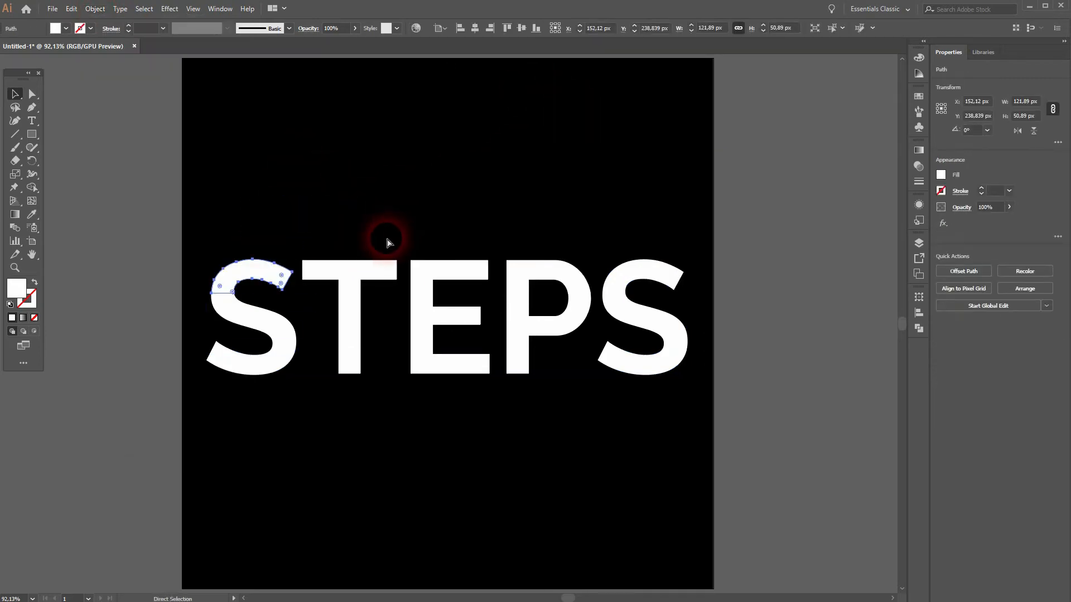
Group the pieces of the topmost strip across all five letters
drag(209, 228, 700, 262)
right_click(664, 273)
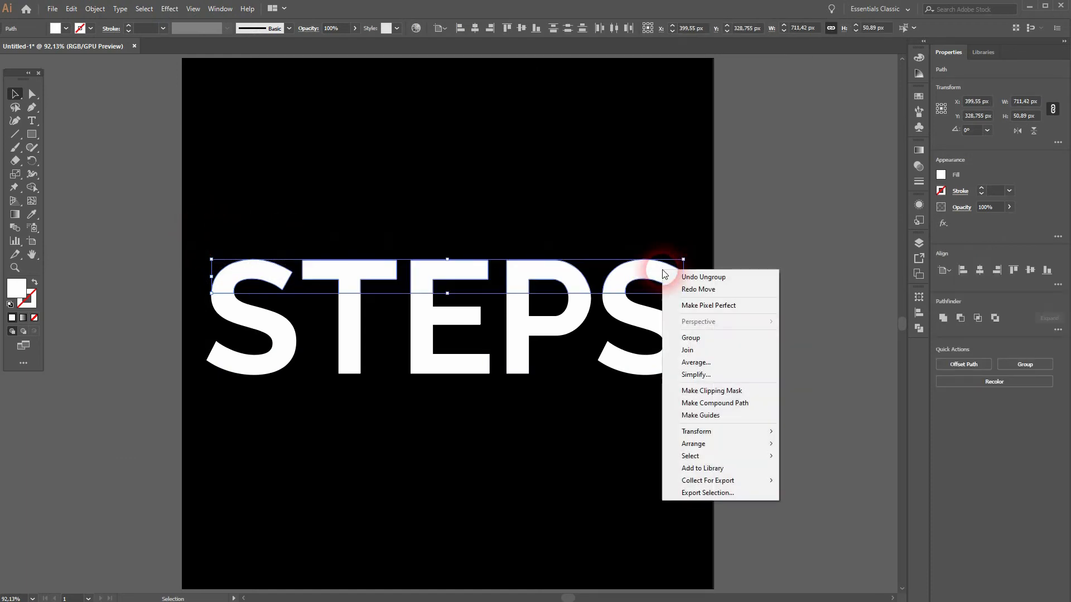
click(723, 338)
drag(558, 276, 561, 170)
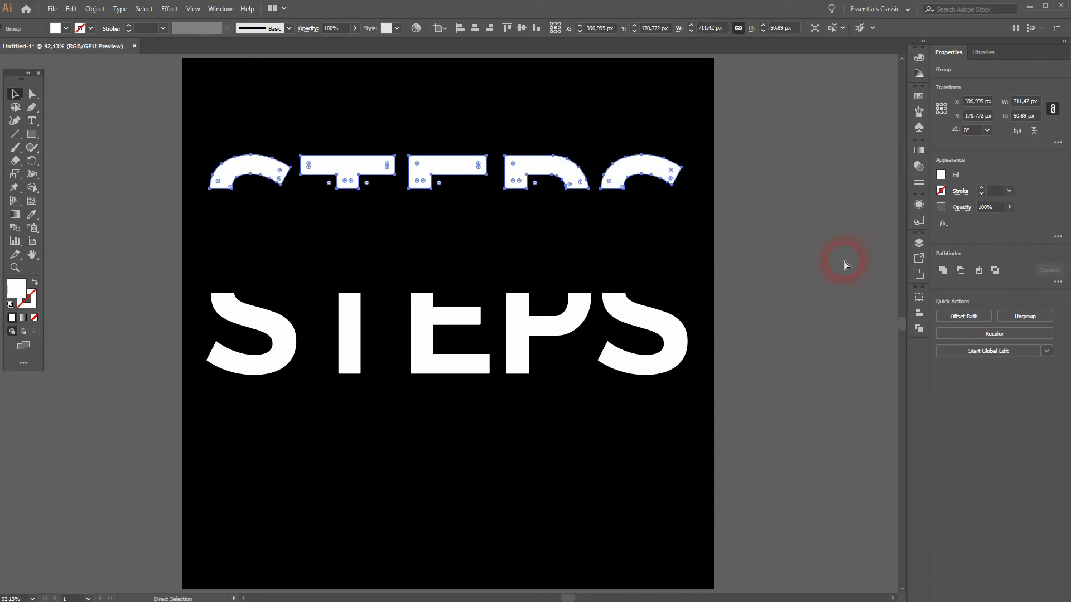
key(ctrl+z)
Group the pieces of the lowest strip across all five letters
drag(143, 424, 651, 445)
right_click(651, 357)
click(720, 425)
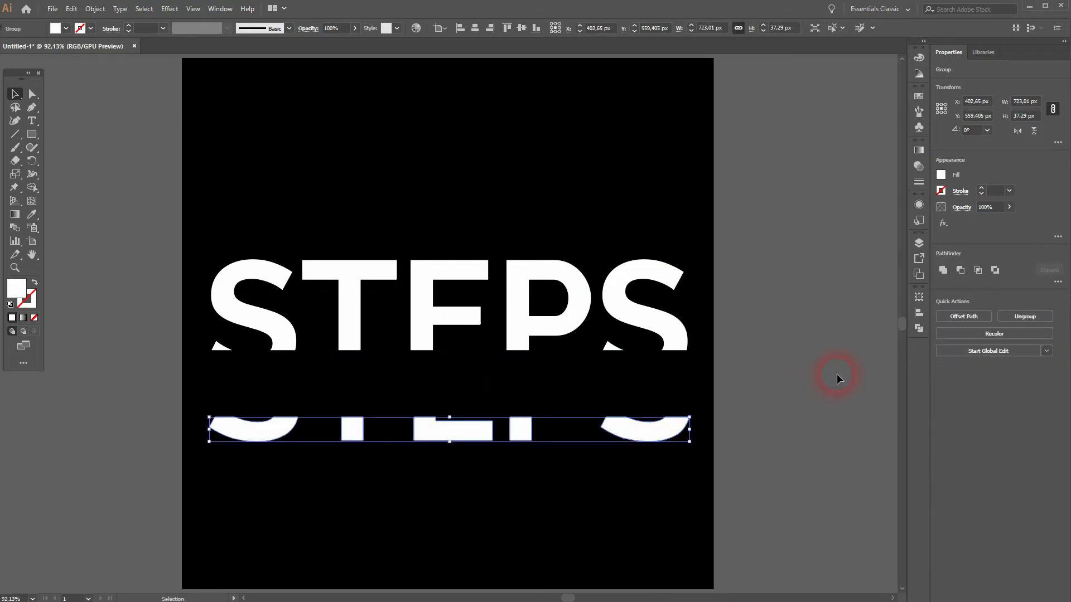
key(ctrl+z)
Group all pieces of the fourth strip from the top, including the small tips of both S letters
click(213, 336)
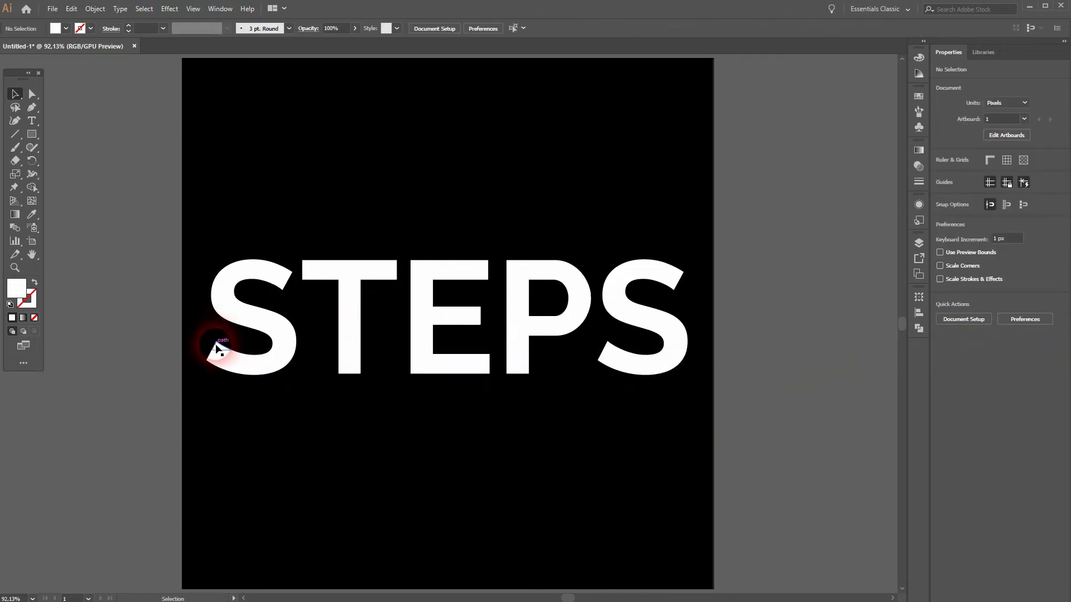
click(216, 349)
shift+click(349, 346)
shift+click(424, 345)
shift+click(516, 345)
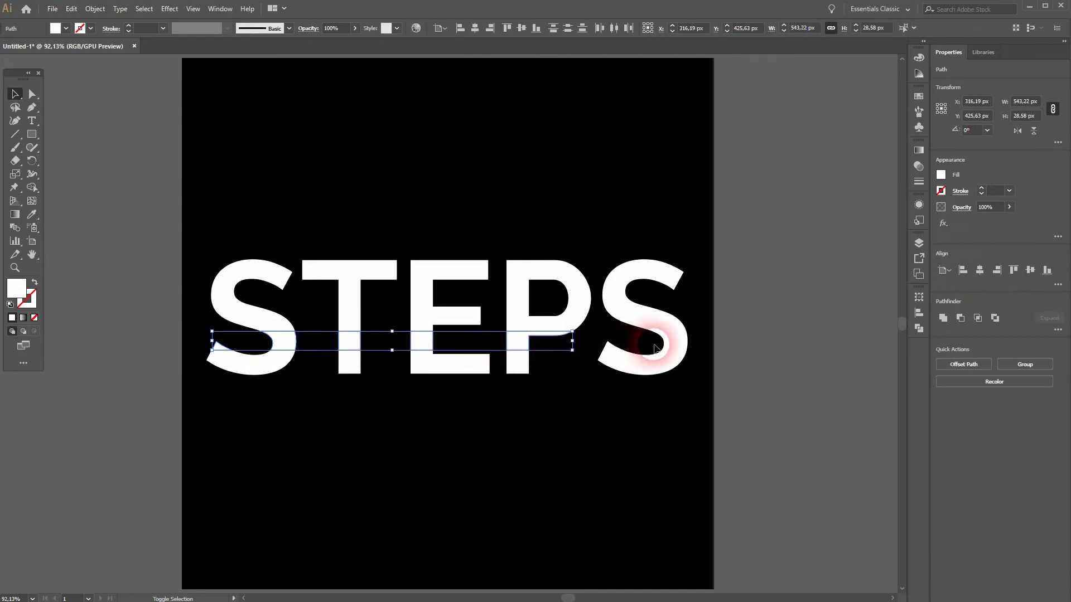
shift+click(604, 348)
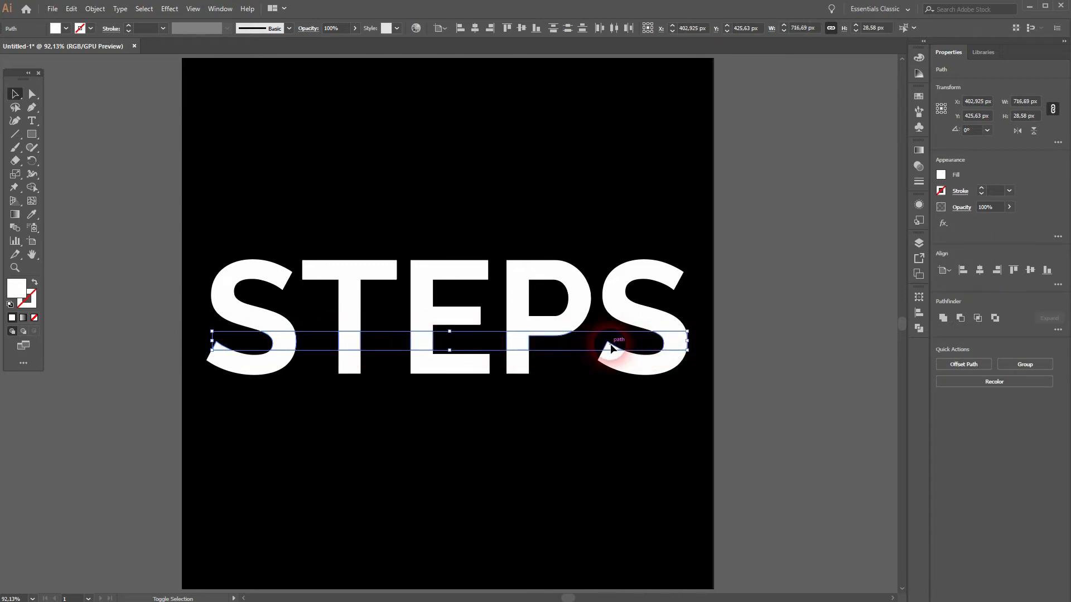
right_click(610, 348)
click(656, 404)
drag(682, 337, 676, 485)
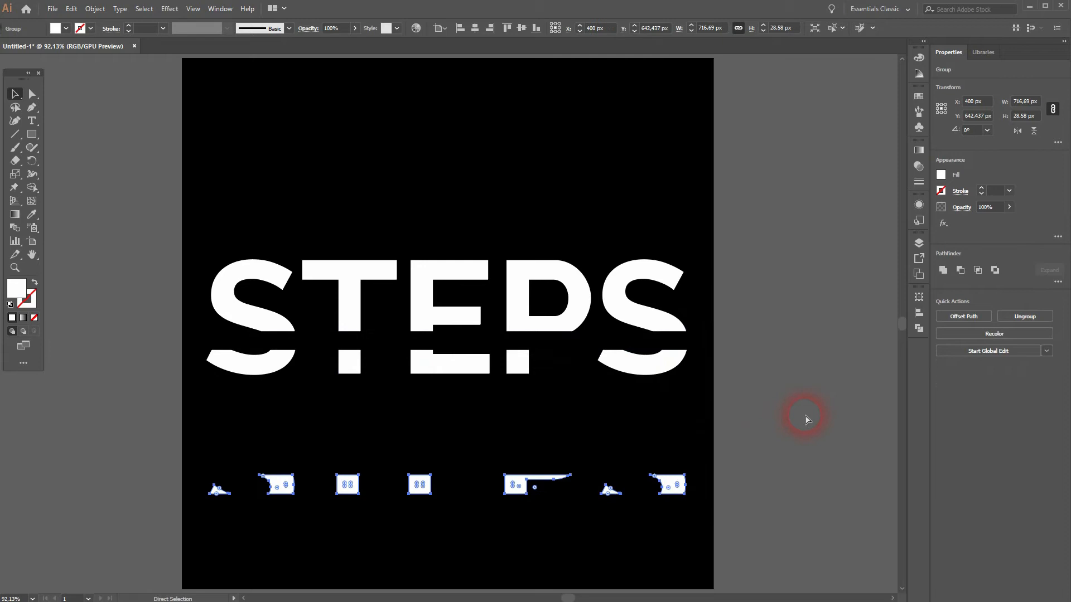
key(ctrl+z)
Group the pieces of the middle strip across all five letters
click(254, 322)
shift+click(354, 324)
shift+click(439, 323)
shift+click(518, 325)
shift+click(629, 332)
right_click(658, 328)
click(686, 395)
Group the pieces of the second strip from the top across all five letters
click(585, 299)
drag(562, 305, 232, 308)
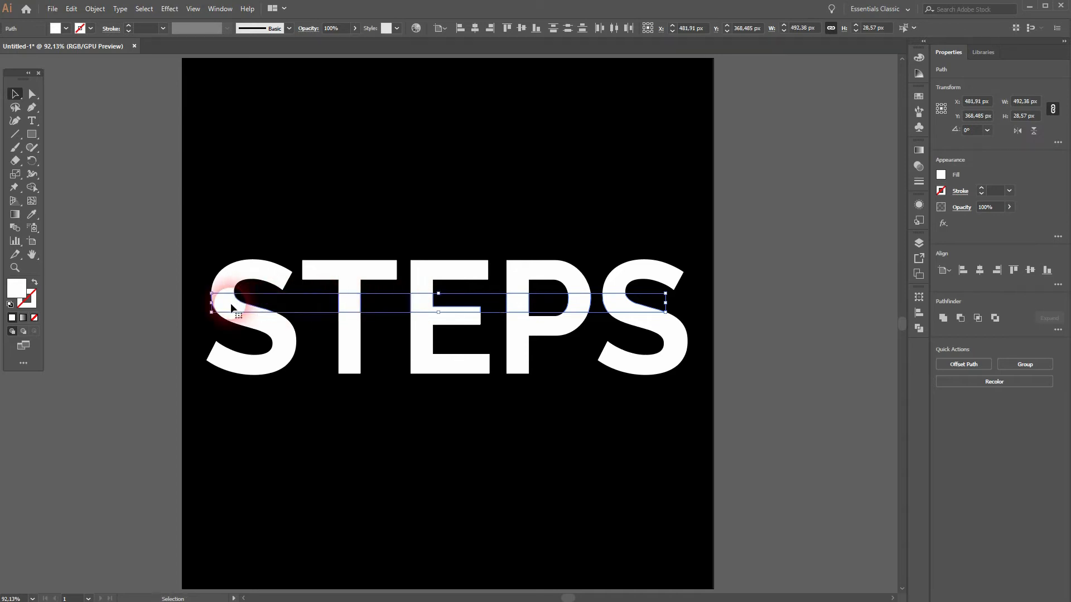
right_click(231, 306)
click(269, 371)
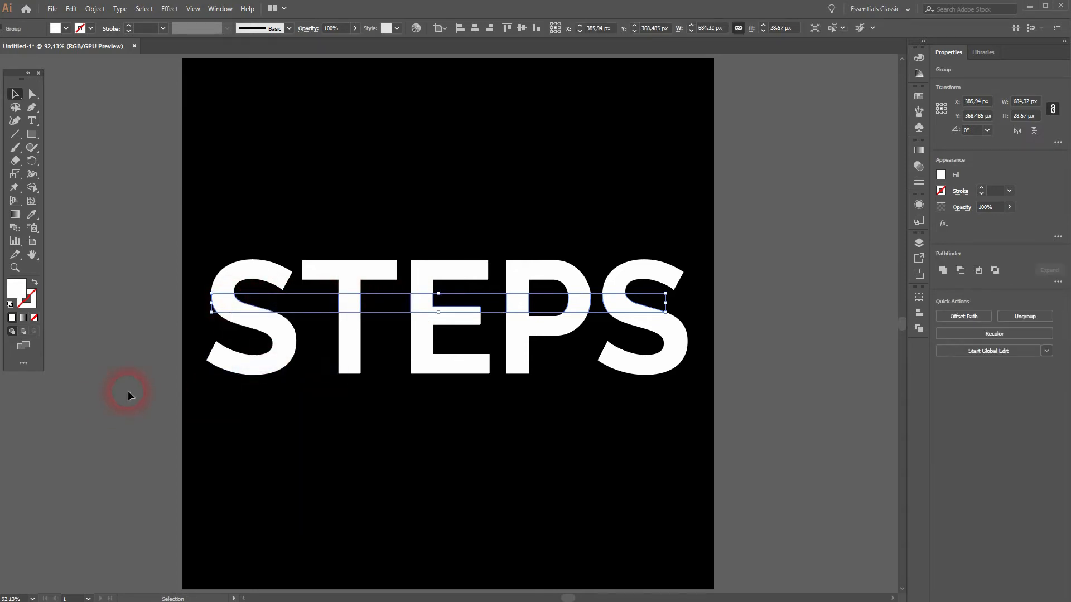
click(142, 386)
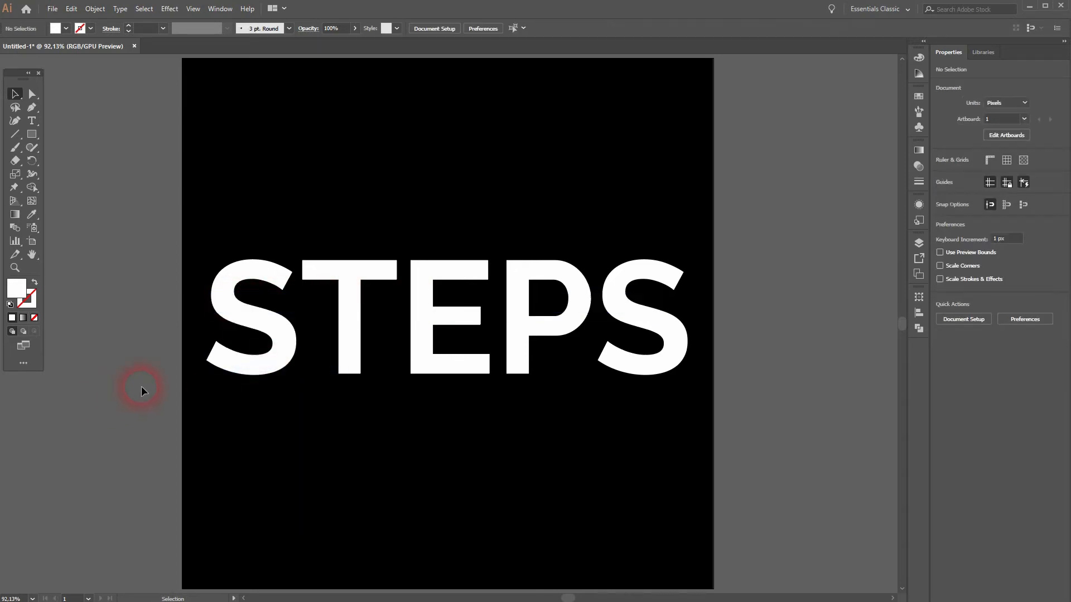
Apply a 3D Rotate effect in the Isometric Top position to the first, third and fifth strips
click(254, 273)
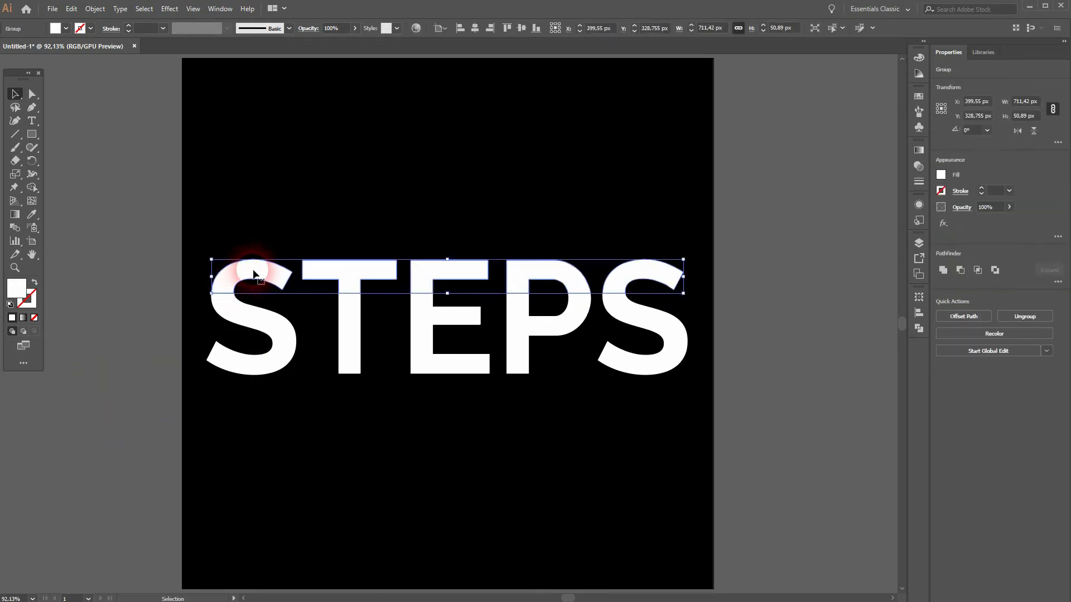
shift+click(238, 316)
shift+click(239, 359)
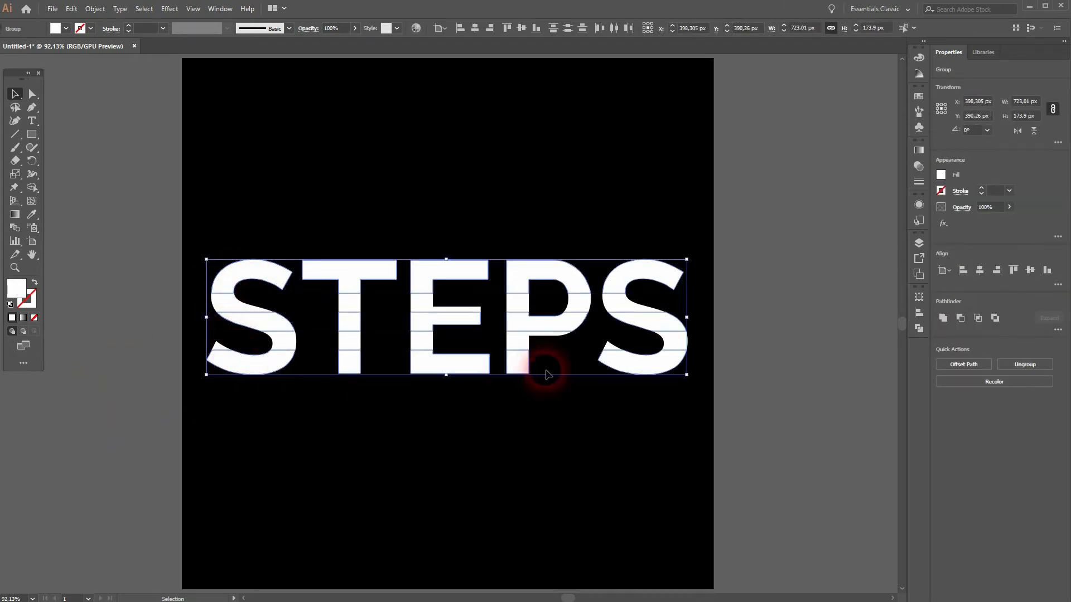
click(172, 9)
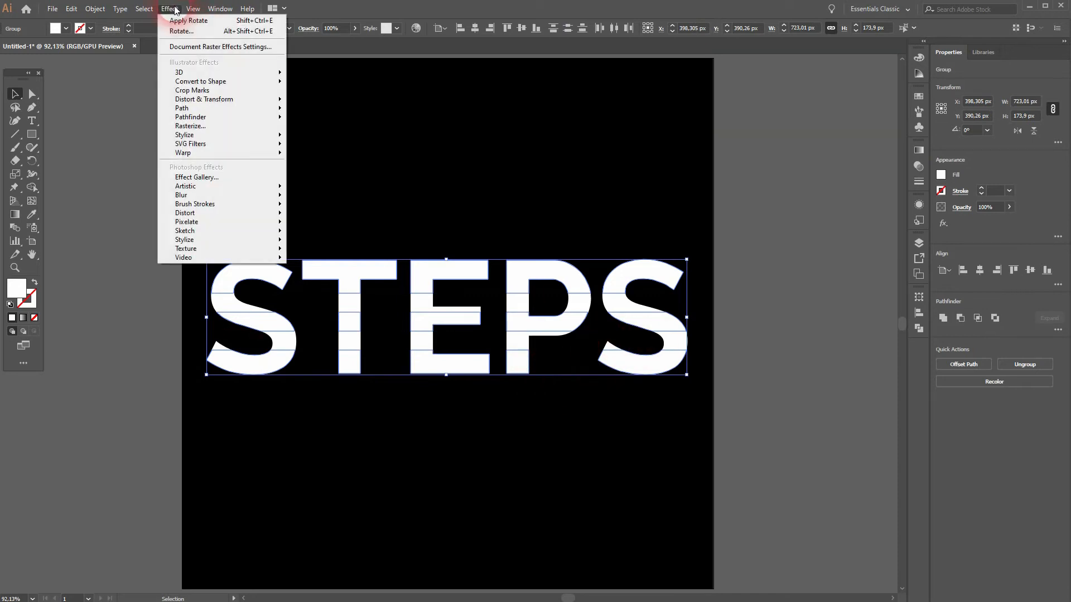
mouse_move(240, 81)
click(347, 100)
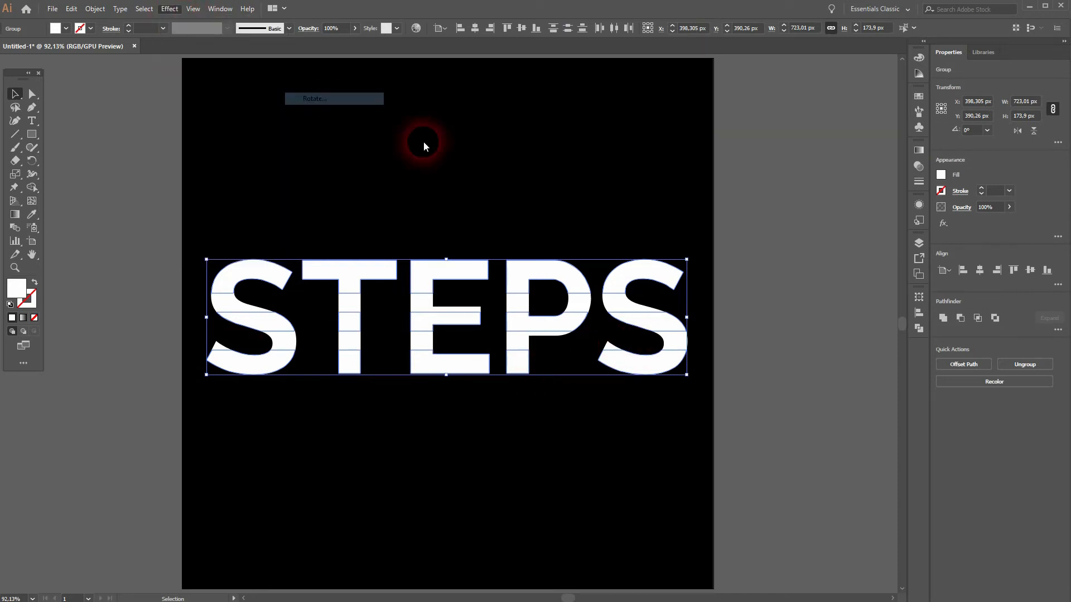
click(757, 384)
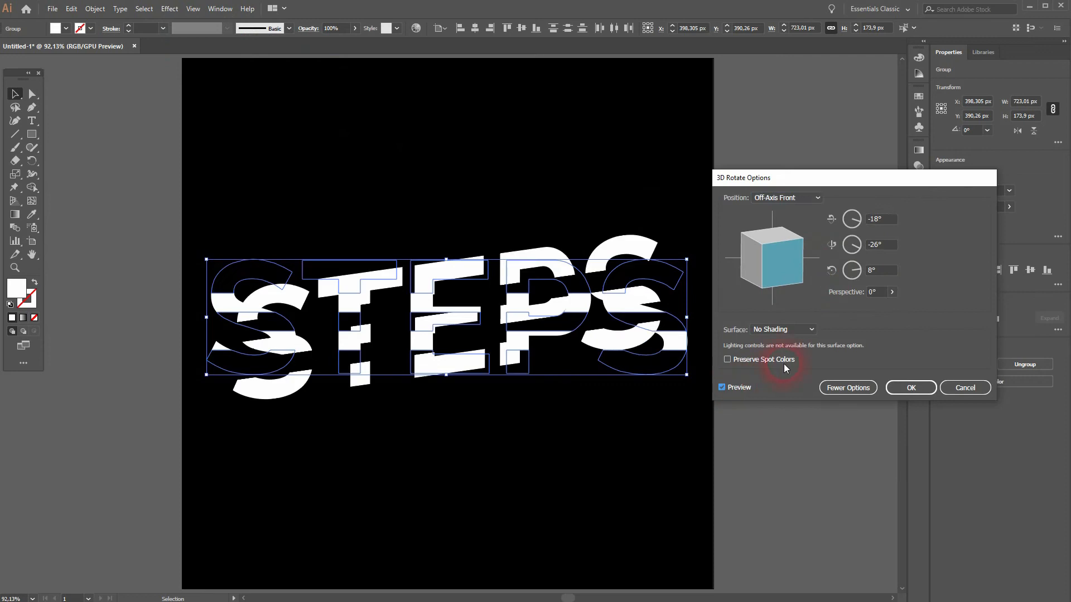
click(786, 199)
click(798, 404)
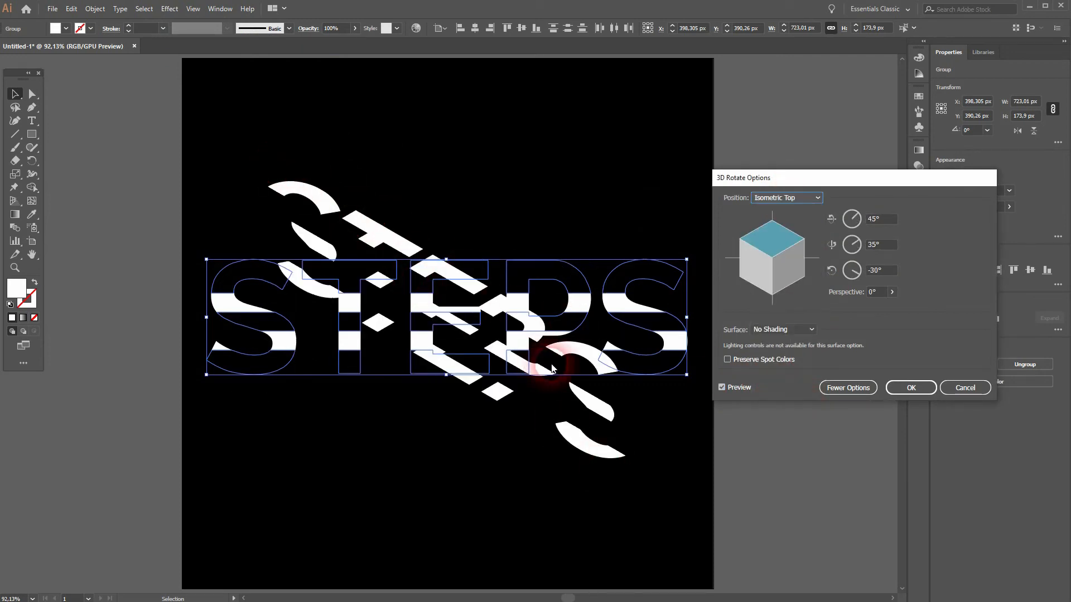
click(925, 388)
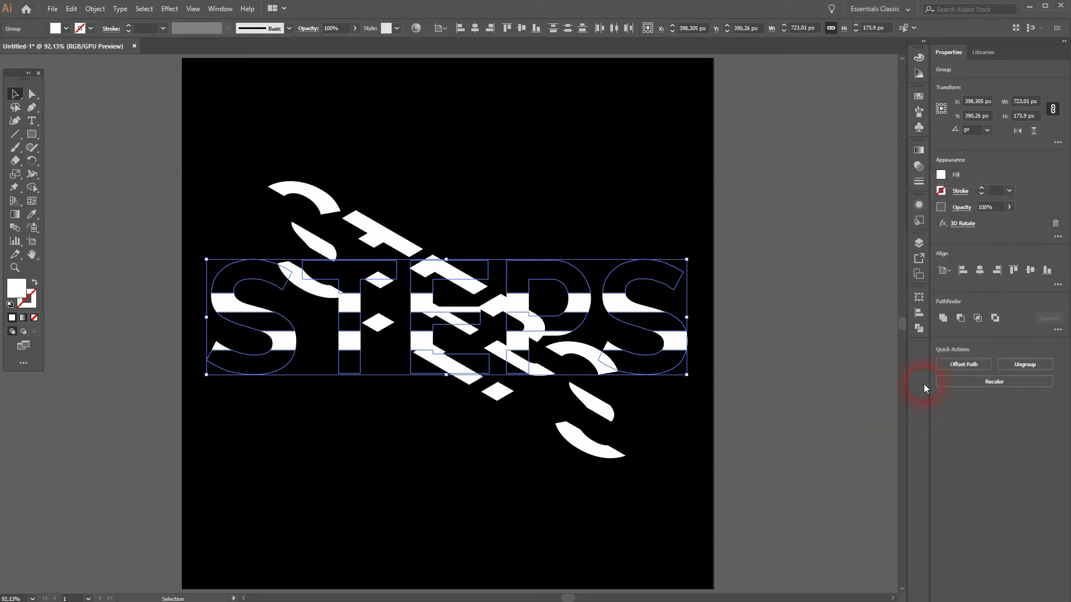
click(788, 308)
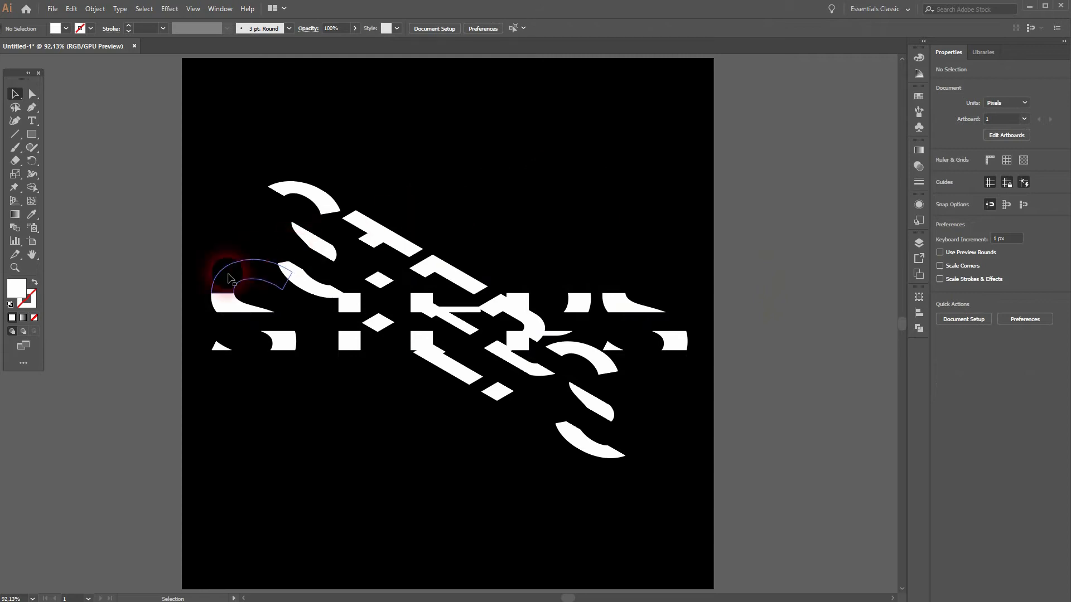
Set up a previewed 3D Rotate effect in the Isometric Left position on the second and fourth strips
click(222, 303)
shift+click(279, 346)
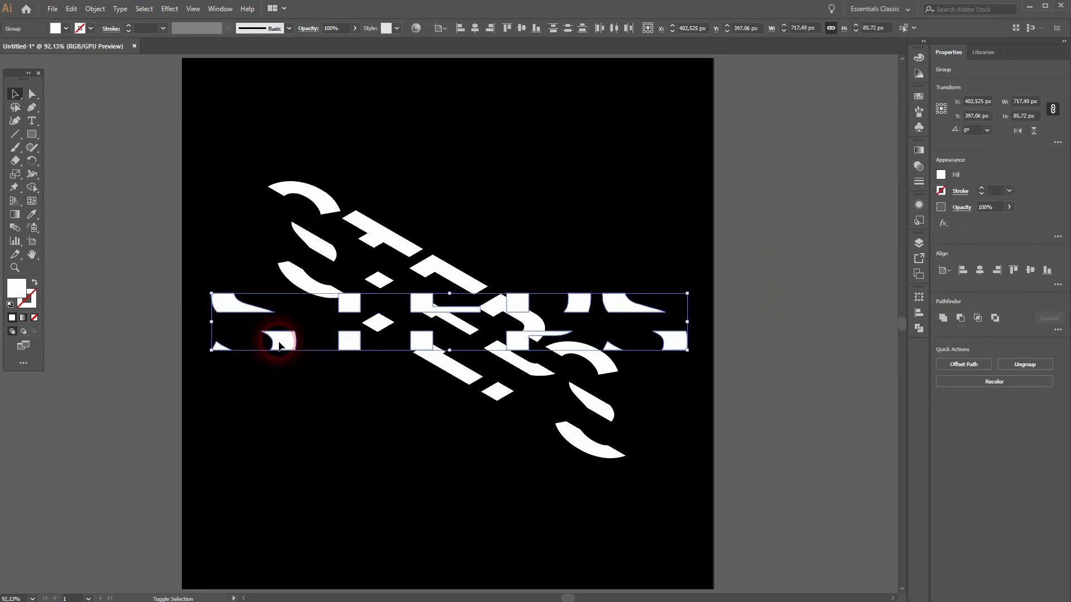
right_click(278, 342)
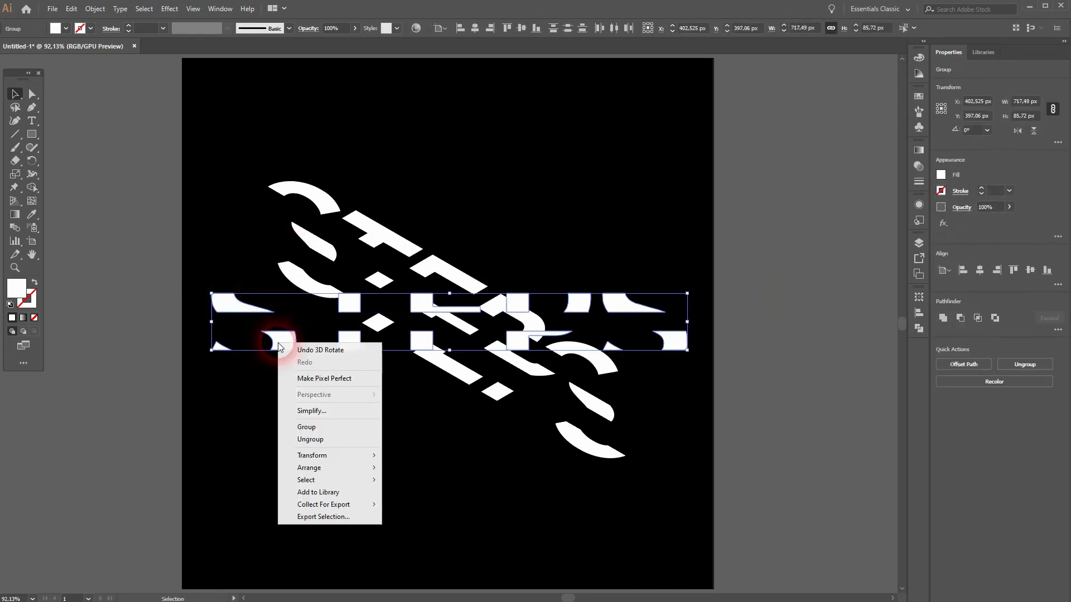
click(168, 8)
click(221, 71)
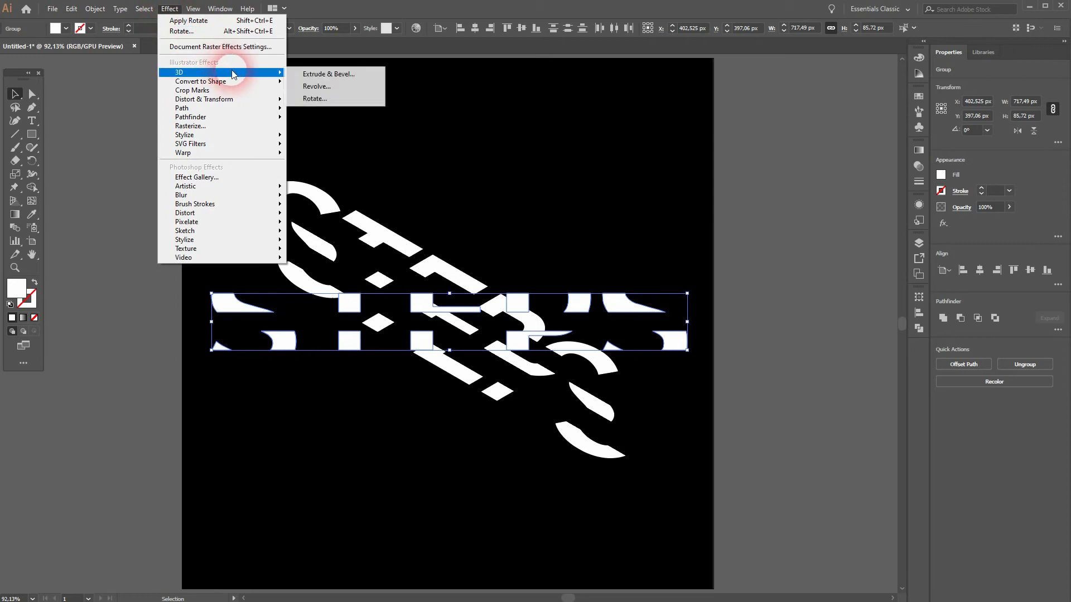
click(366, 105)
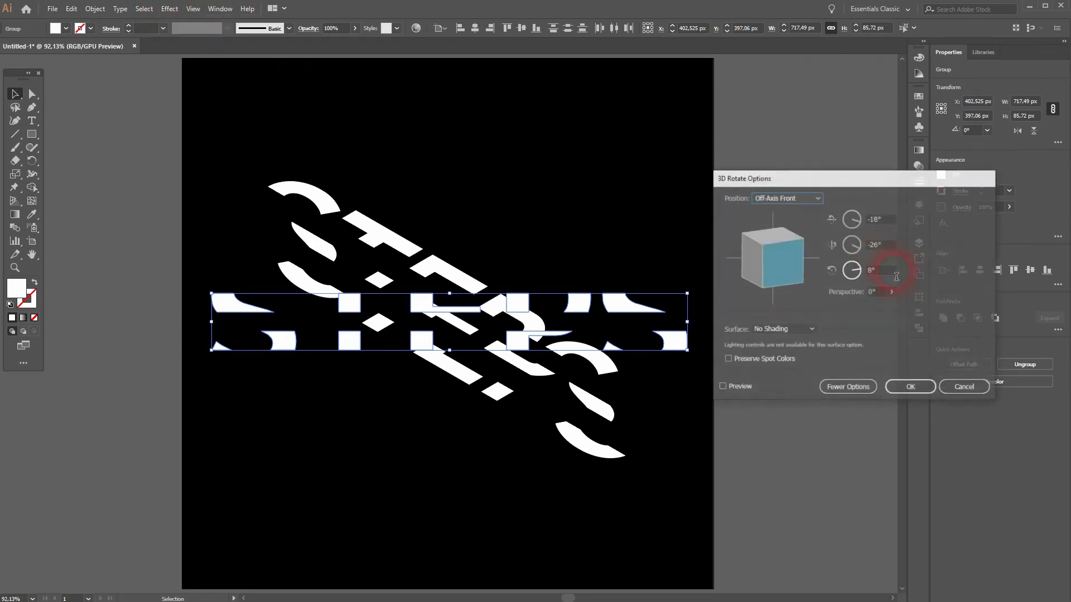
click(738, 387)
click(798, 198)
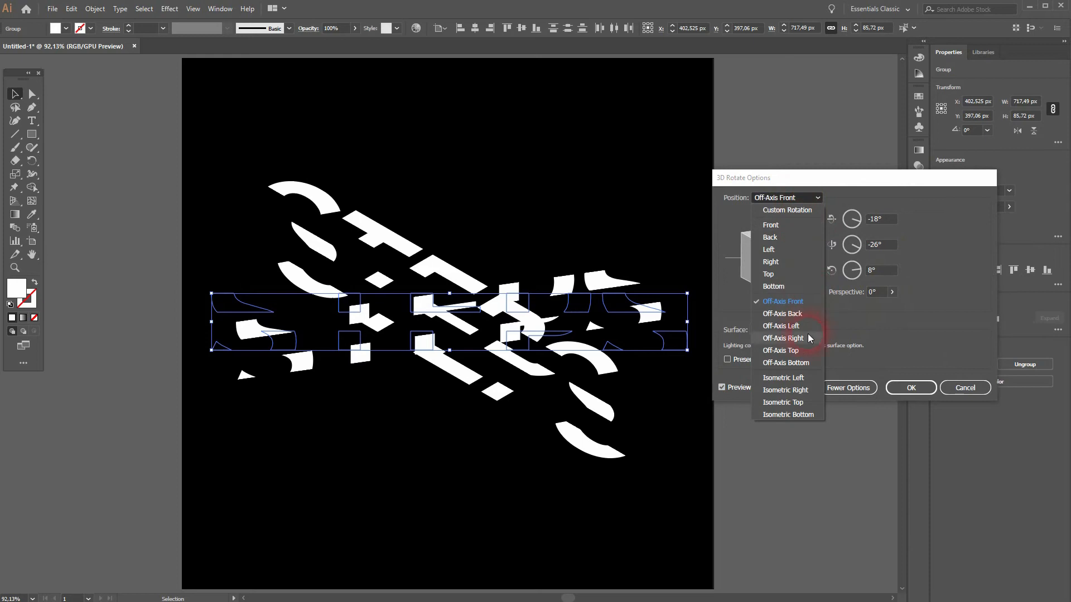
click(798, 378)
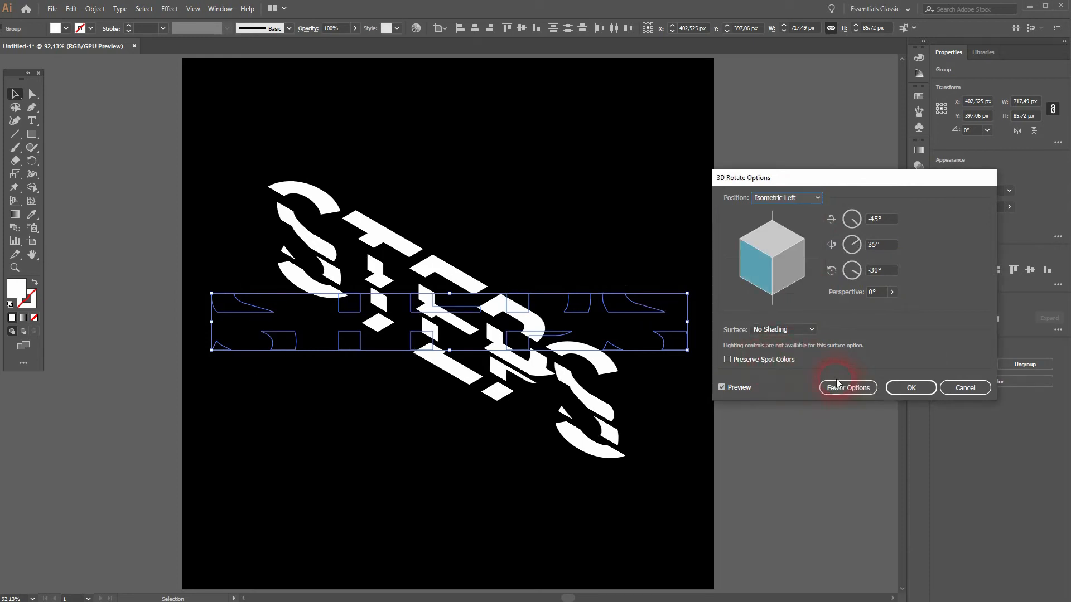
Set the rotated strips' surface to Diffuse Shading with 20% ambient light
click(807, 334)
click(805, 356)
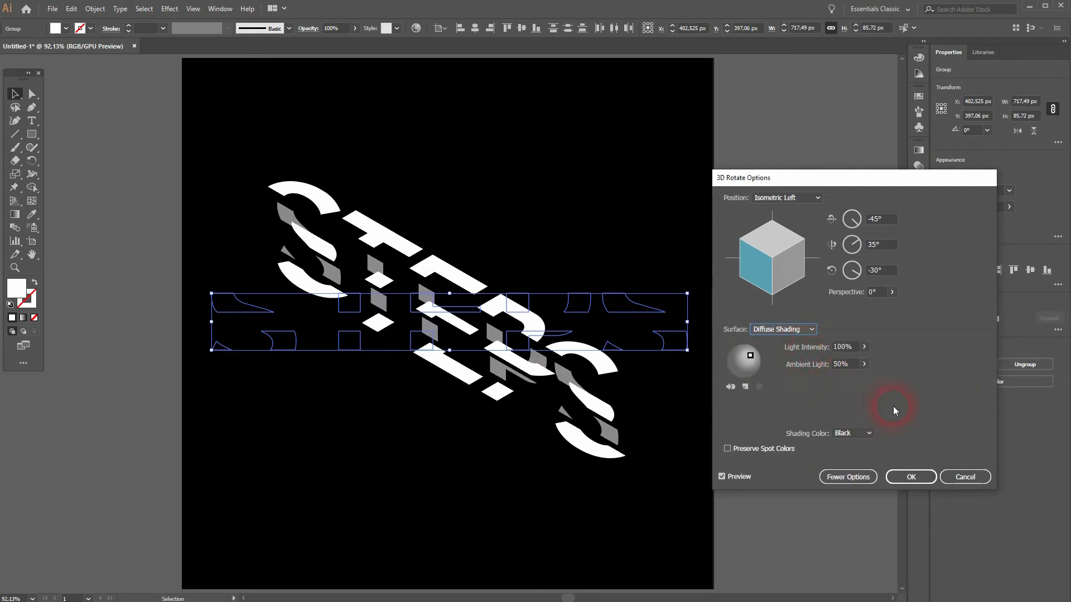
click(855, 478)
click(846, 357)
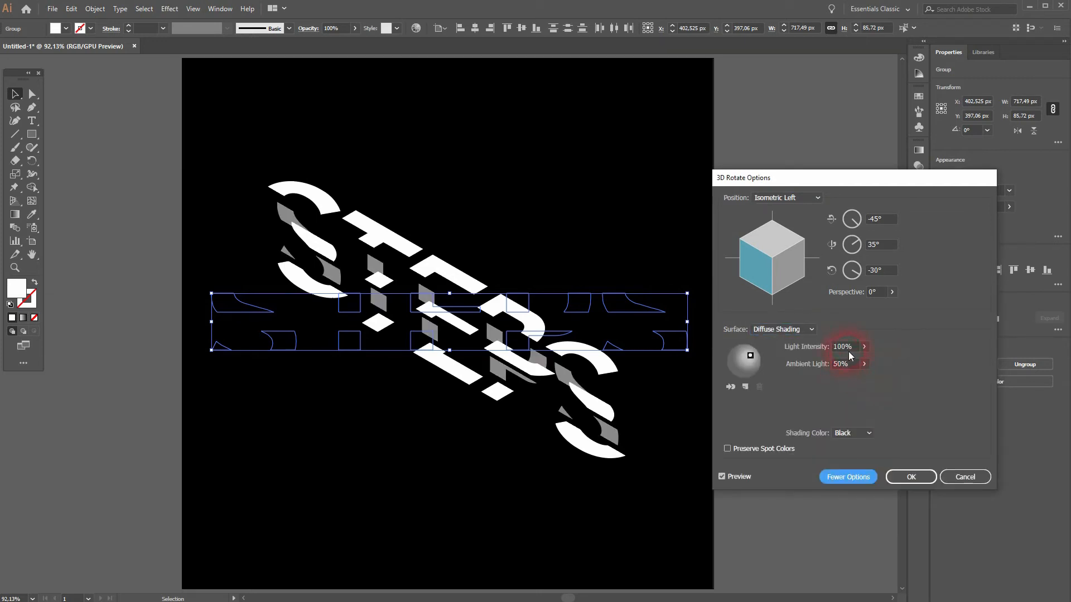
click(844, 369)
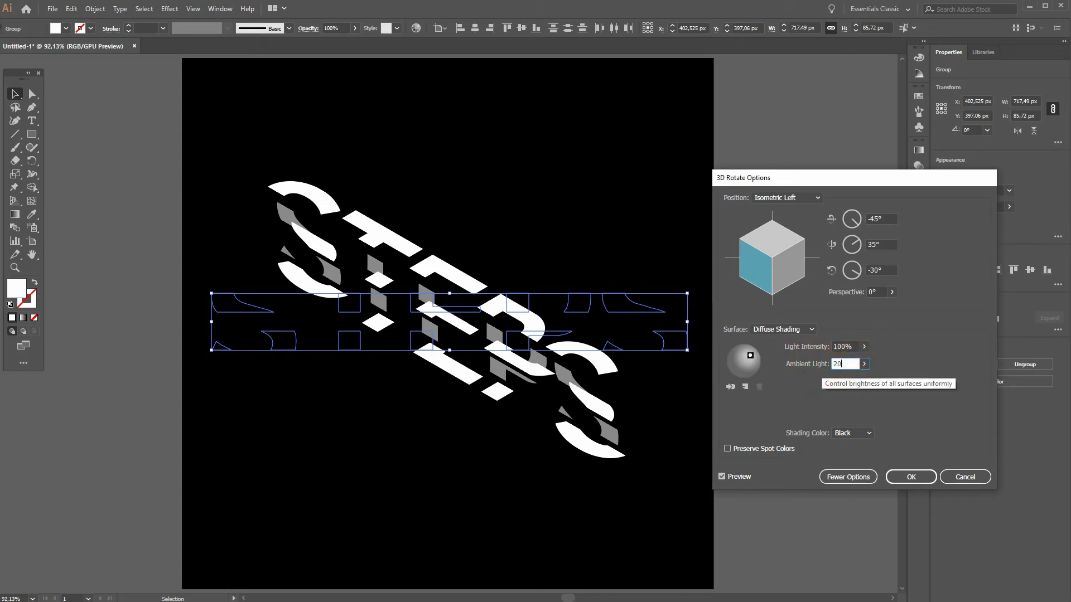
click(850, 347)
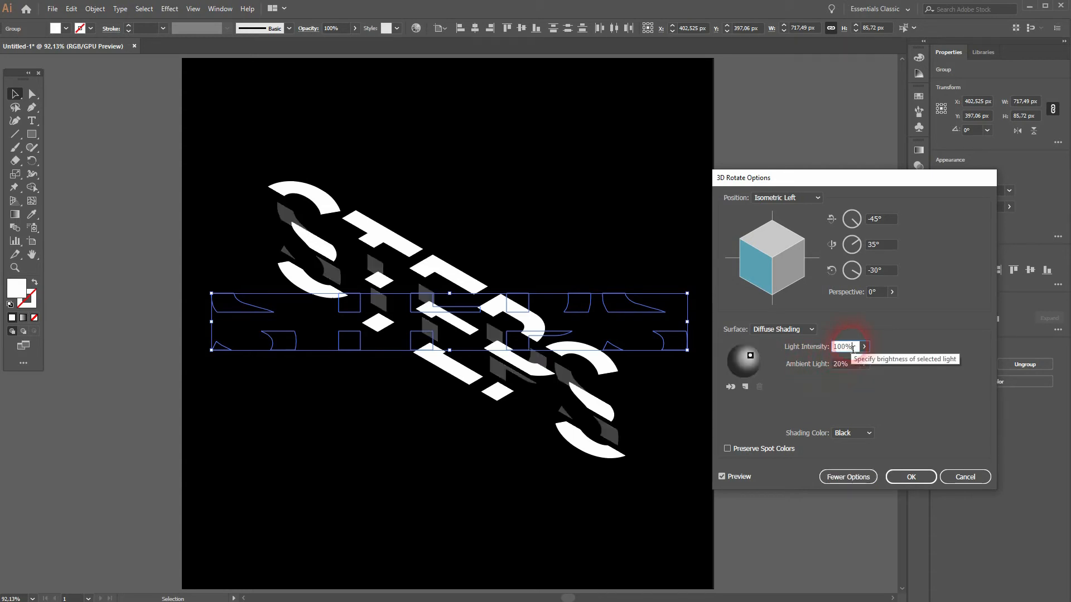
Set the ambient light of the diffuse shading to 40%
click(854, 368)
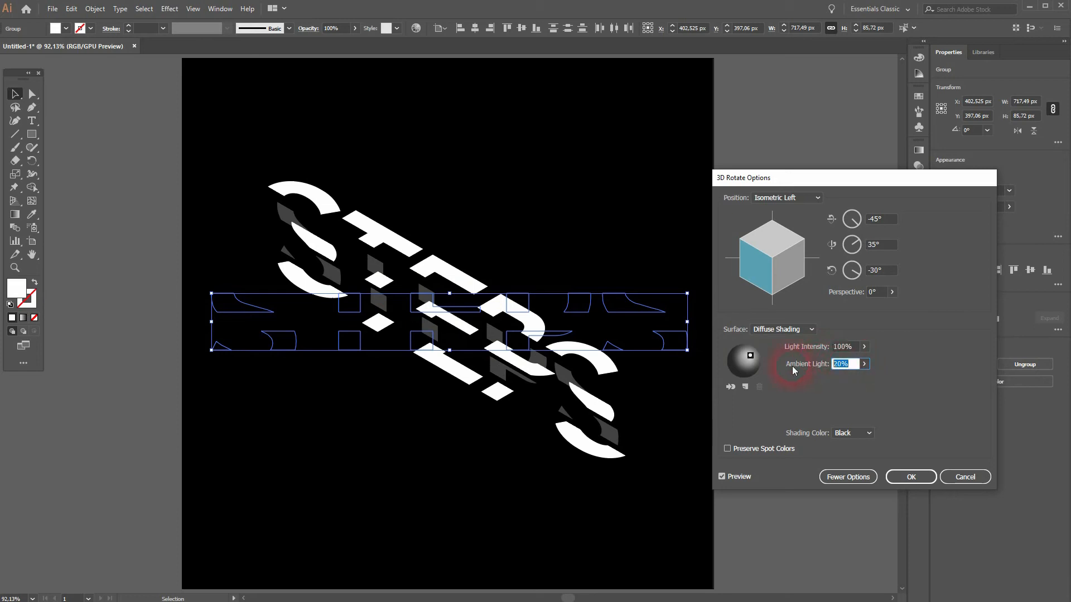
text(40)
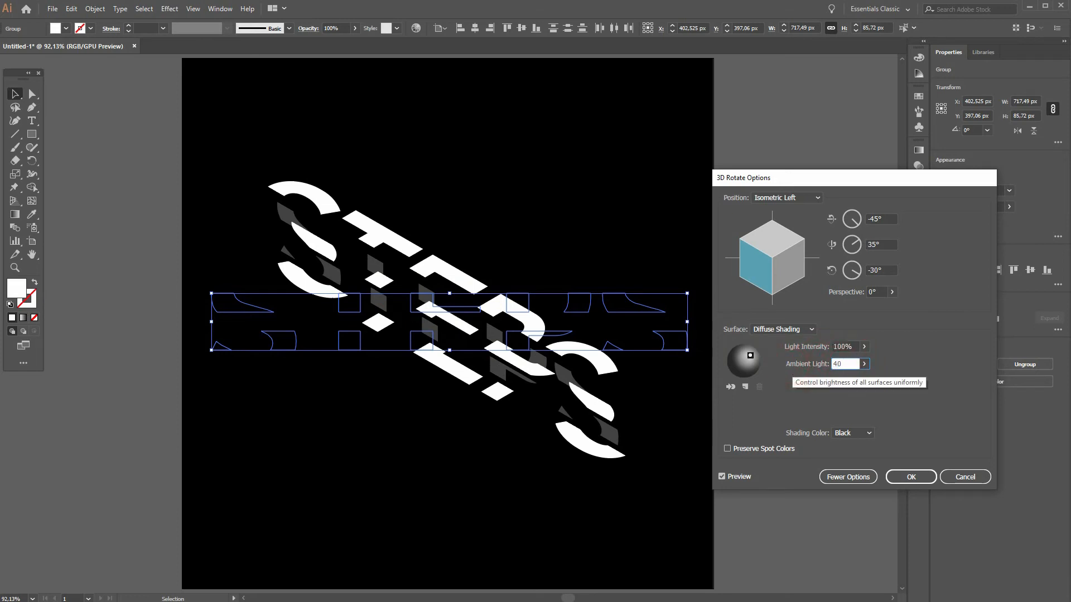
click(842, 347)
click(857, 369)
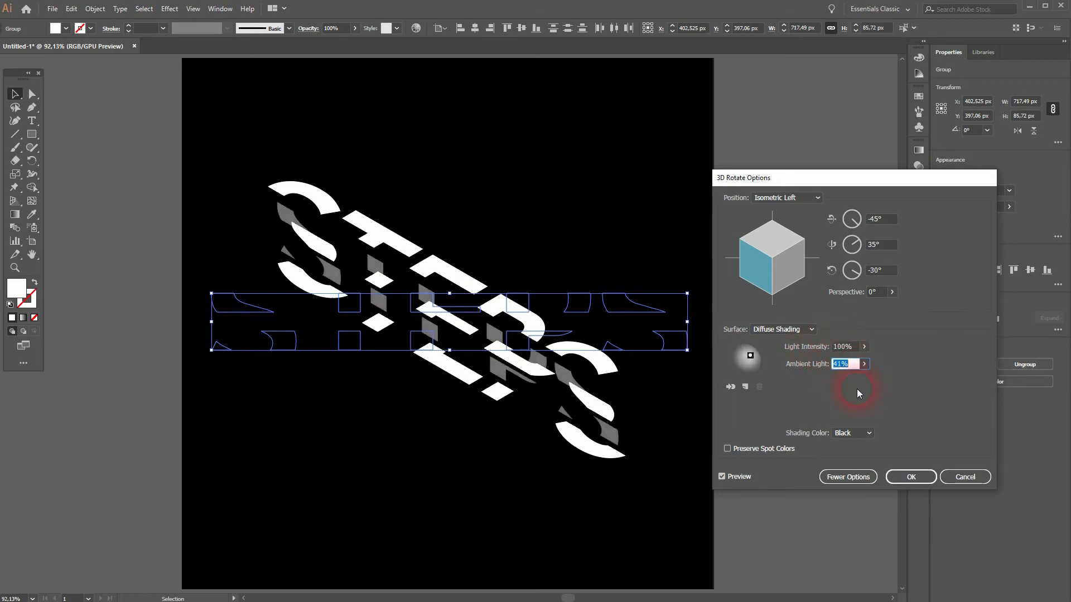
Raise the diffuse shading's ambient light to 60%, keep the light intensity at 100%, and apply the 3D Rotate effect
key(Up)
key(Up)
key(Up)
key(Up)
key(Up)
key(Up)
key(Up)
key(Up)
key(Up)
key(Up)
key(Up)
key(Up)
key(Up)
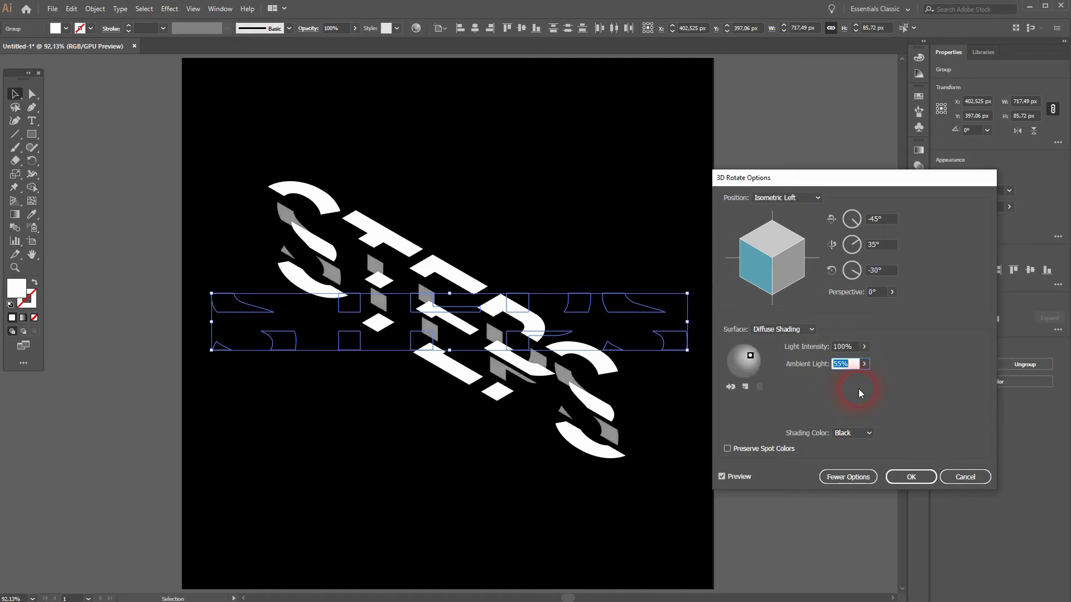
click(843, 348)
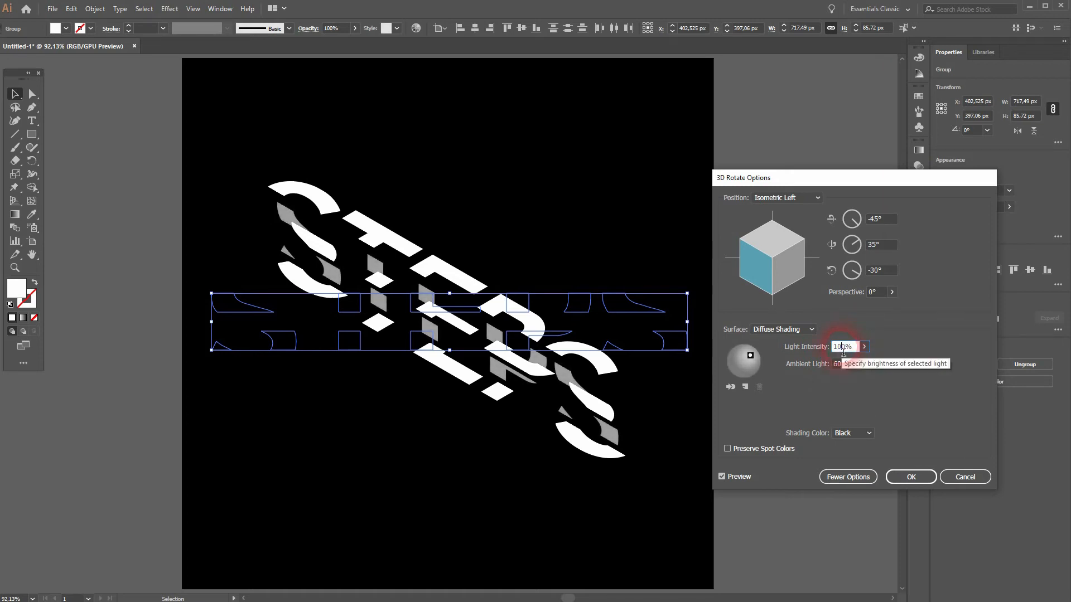
click(912, 479)
click(800, 381)
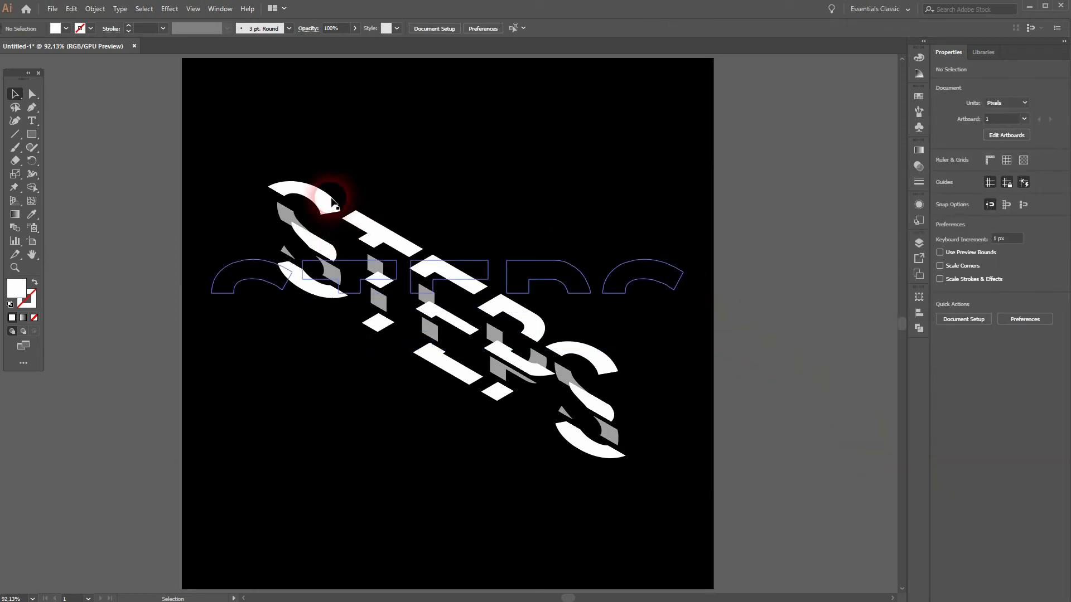
Nudge the second, grey strip up and left until its upper edge meets the lower edge of the first white strip
scroll(319, 205, up, 2)
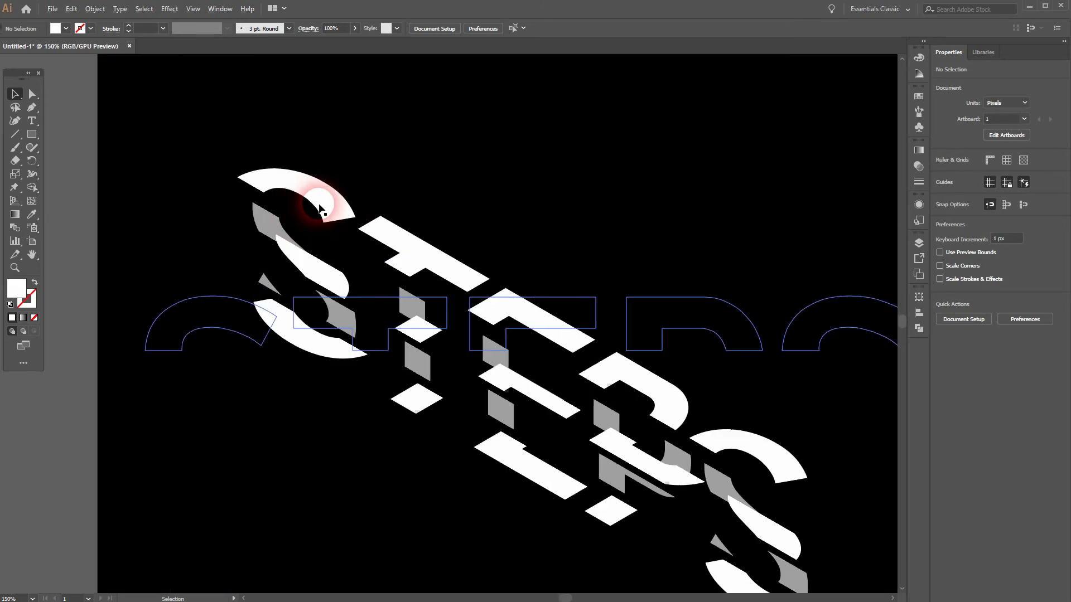
click(271, 224)
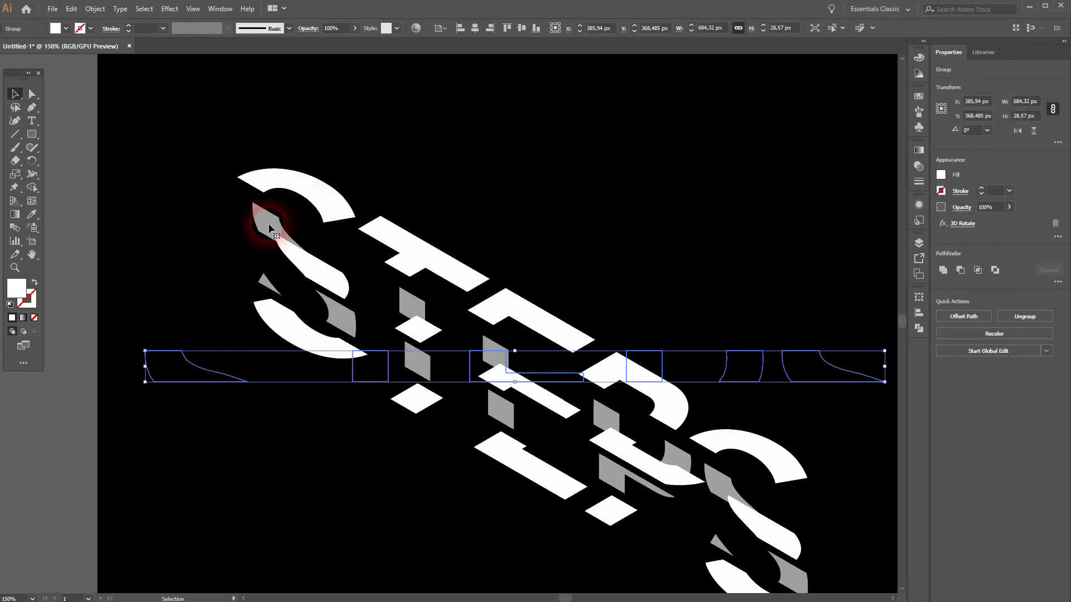
key(Left)
key(Left)
key(Left)
key(Left)
key(Left)
key(Left)
key(Left)
key(Left)
key(Left)
key(Left)
key(Left)
key(Left)
key(Left)
key(Left)
key(Left)
key(Left)
key(Left)
key(Left)
key(Left)
key(Left)
key(Left)
key(Left)
key(Left)
key(Left)
key(Left)
key(Left)
key(Left)
key(Left)
key(Up)
key(Up)
key(Up)
key(Up)
key(Up)
key(Up)
key(Up)
key(Up)
key(Up)
key(Up)
key(Up)
key(Up)
key(Up)
key(Up)
key(Up)
key(Up)
key(Up)
key(Up)
key(Up)
key(Up)
key(Right)
key(Right)
key(Right)
key(Down)
key(Down)
Nudge the third, white strip up and left until its upper edge meets the lower edge of the second strip
drag(281, 234, 313, 269)
key(Left)
key(Left)
key(Left)
key(Left)
key(Left)
key(Left)
key(Left)
key(Left)
key(Left)
key(Left)
key(Left)
key(Left)
key(Left)
key(Left)
key(Left)
key(Up)
key(Up)
key(Up)
key(Up)
key(Up)
key(Up)
key(Up)
key(Up)
key(Up)
key(Up)
key(Up)
key(Up)
key(Up)
key(Up)
key(Up)
key(Up)
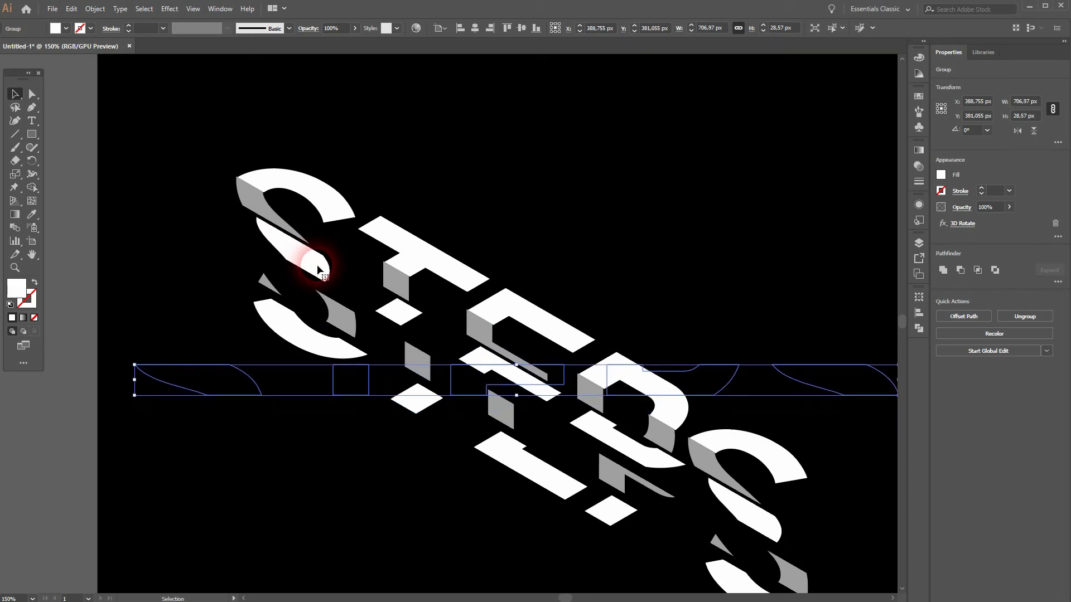
key(Left)
key(Left)
key(Left)
key(Left)
key(Left)
key(Left)
key(Left)
key(Left)
key(Left)
key(Left)
key(Left)
key(Left)
key(Left)
key(Left)
key(Left)
key(Left)
key(Up)
key(Up)
key(Up)
key(Up)
key(Up)
key(Up)
key(Up)
key(Up)
key(Up)
key(Up)
key(Up)
key(Right)
key(Down)
Nudge the fourth, grey strip up and left against the third strip's lower edge, to about X 362 px, Y 388 px
click(342, 319)
key(Left)
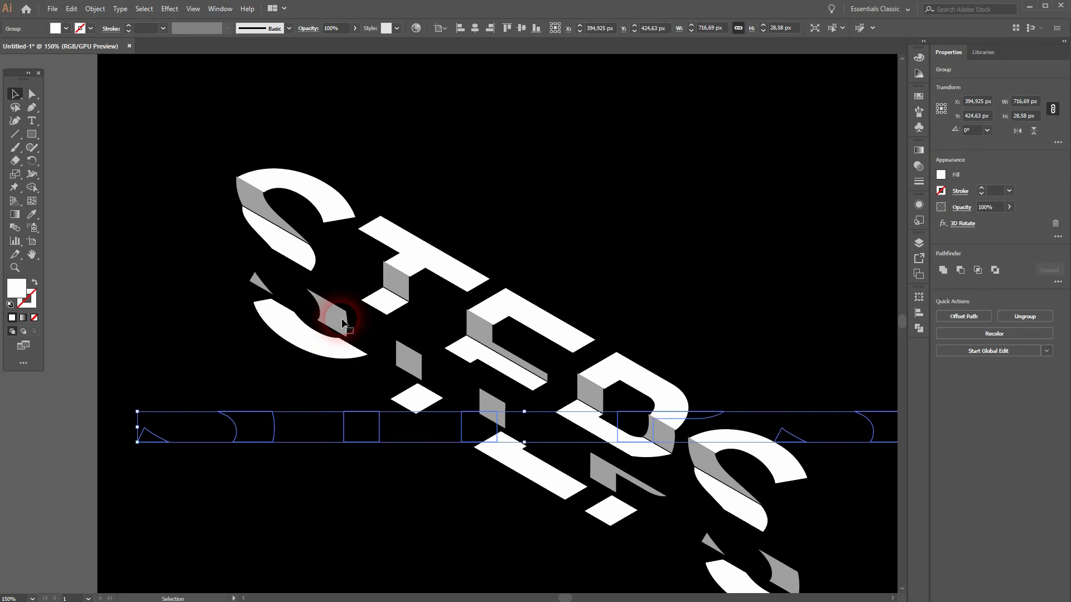
key(Up)
key(Up)
key(Up)
key(Up)
key(Up)
key(Up)
key(Up)
key(Up)
key(Up)
key(Up)
key(Up)
key(Up)
key(Left)
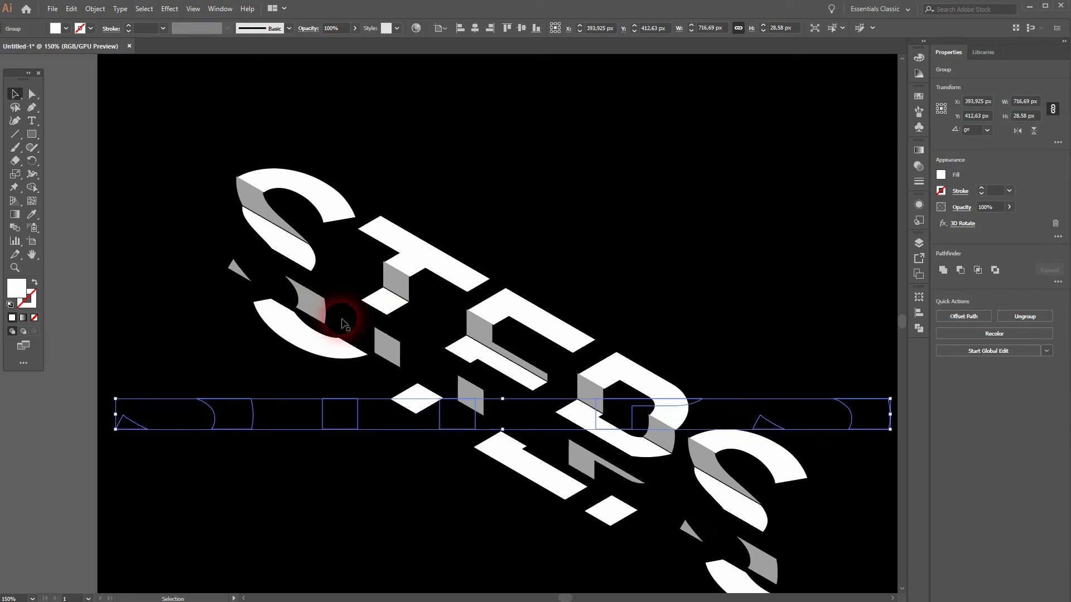
key(shift+Left)
key(shift+Left)
key(shift+Up)
key(shift+Up)
key(Up)
key(Up)
key(Up)
key(Up)
key(Right)
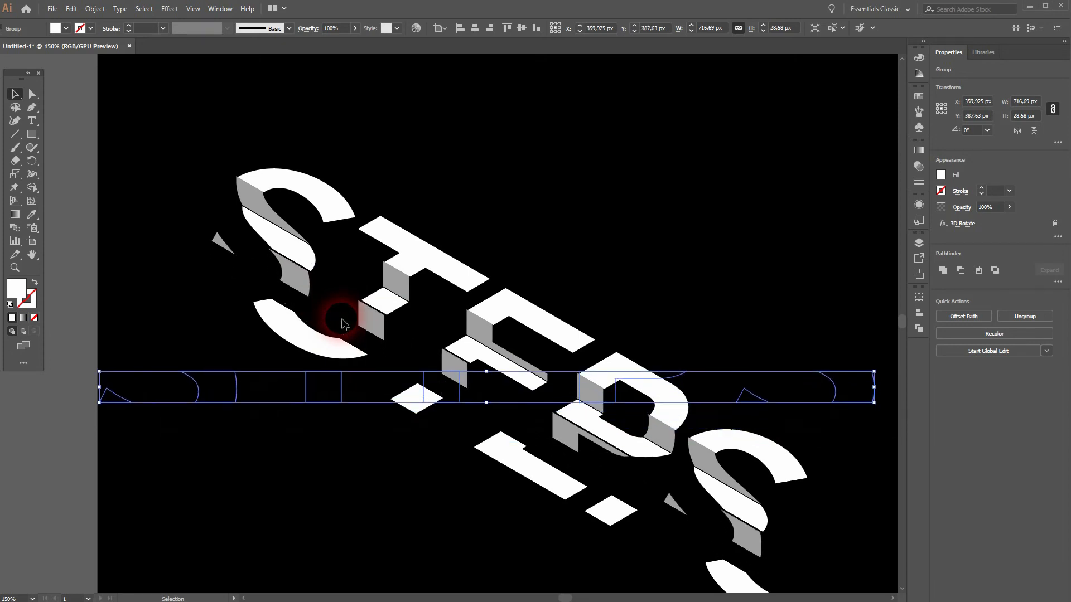
key(Up)
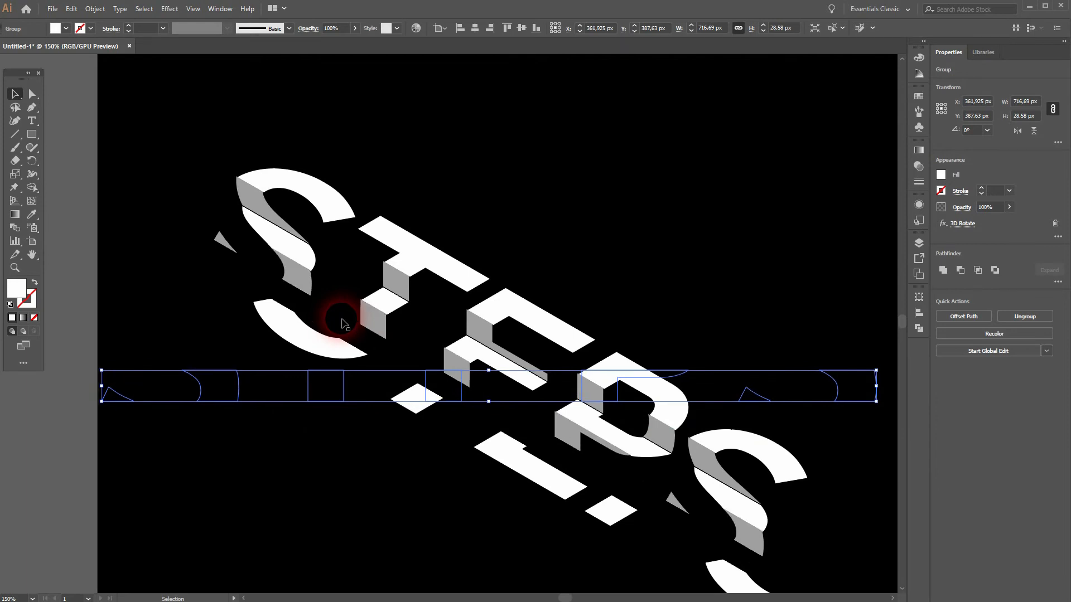
Nudge the second, grey strip until it meets the first strip's lower edge, at about X 372 px, Y 345 px
click(392, 297)
click(398, 272)
click(407, 289)
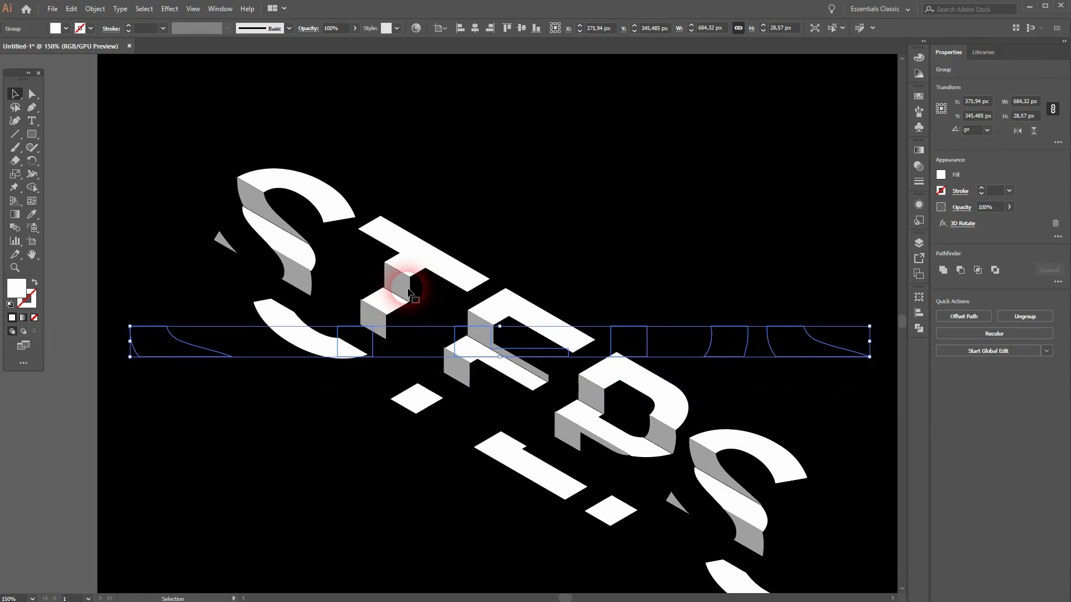
key(Up)
key(Down)
Nudge the third, white strip to about X 376 px, Y 371 px and the fourth, grey strip to about X 364 px, Y 388 px
click(390, 307)
click(392, 334)
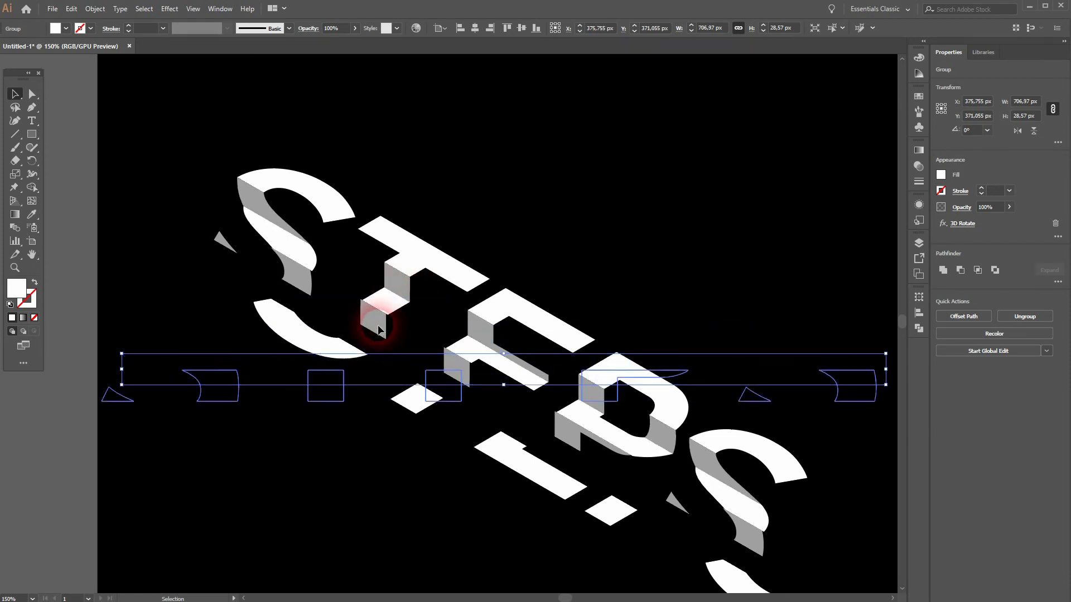
key(Right)
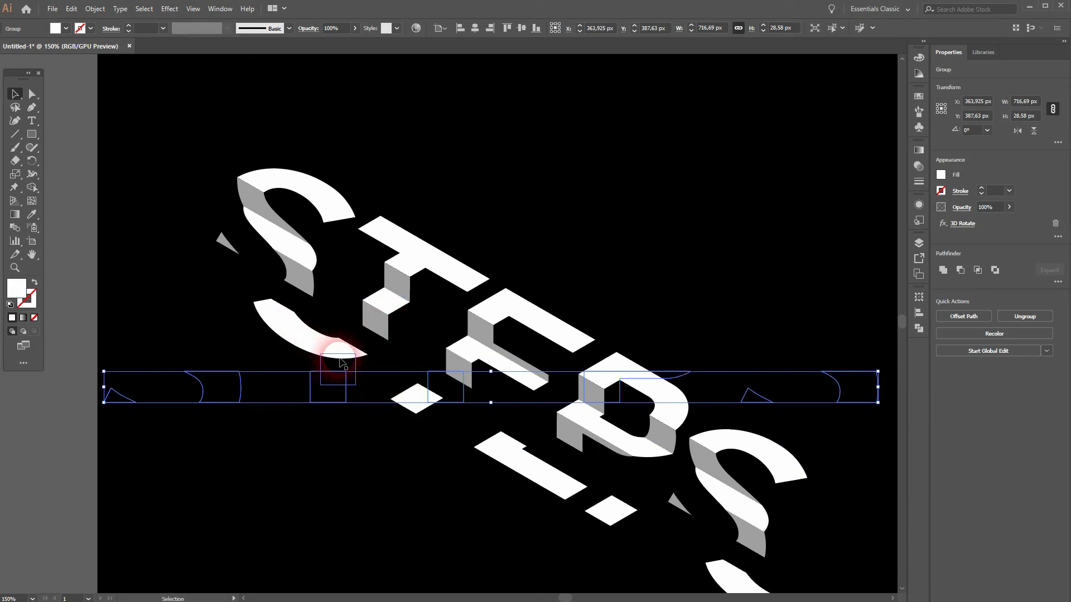
Nudge the fifth, white strip up and left against the fourth strip's lower edge, to about X 347 px, Y 405 px, and deselect it
click(304, 343)
key(Up)
key(Up)
key(Up)
key(Up)
key(Left)
key(Left)
key(Left)
key(Left)
key(Left)
key(Left)
key(Left)
key(Left)
key(Left)
key(Left)
key(Left)
key(Left)
key(Left)
key(Left)
key(Left)
key(Left)
key(Left)
key(Left)
key(Left)
key(Left)
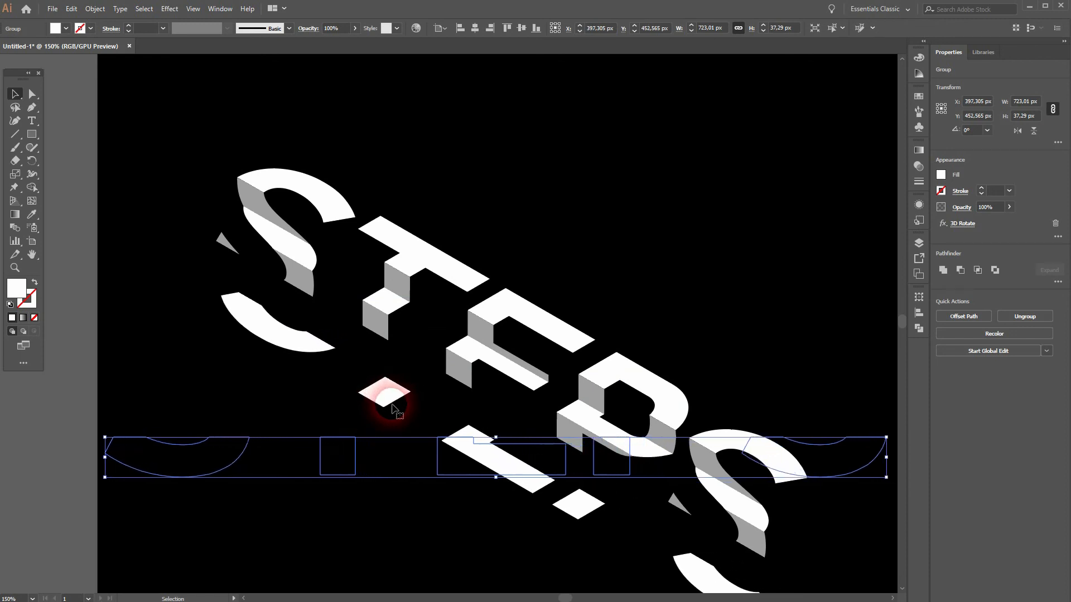
key(Left)
key(Left)
key(Left)
key(Left)
key(Left)
key(Left)
key(Left)
key(Left)
key(Left)
key(Left)
key(Left)
key(Left)
key(Left)
key(Left)
key(Left)
key(Left)
key(Left)
key(Left)
key(Left)
key(Left)
key(Up)
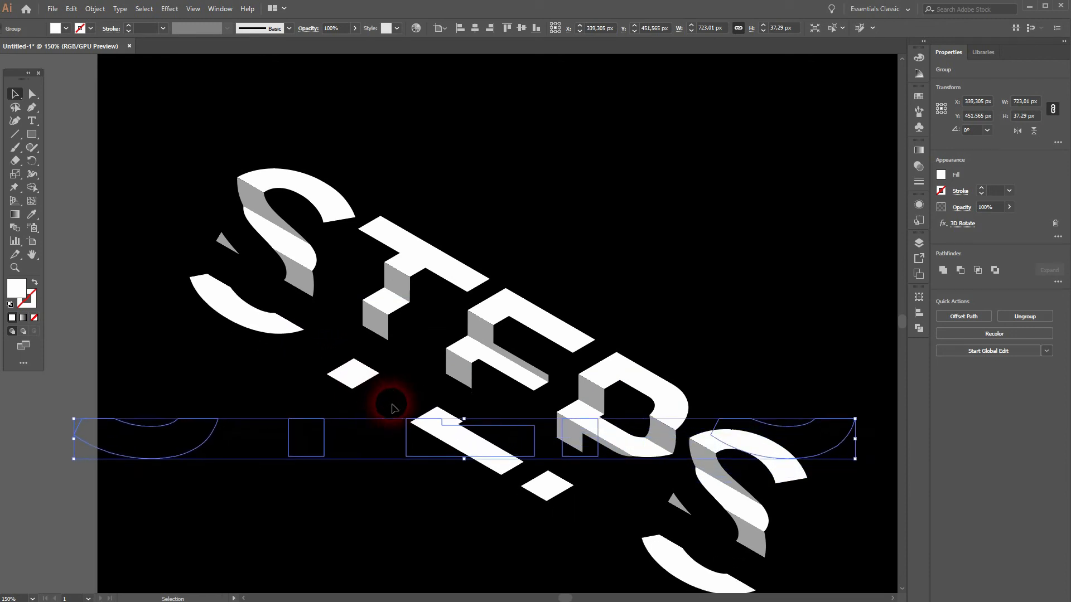
key(Up)
key(Up)
key(Up)
key(Up)
key(Up)
key(Up)
key(Up)
key(Up)
key(Up)
key(Up)
key(Up)
key(Up)
key(Up)
key(Up)
key(Up)
key(Up)
key(Up)
key(Up)
key(Up)
key(Up)
key(Right)
key(Right)
key(Right)
key(Right)
key(Right)
key(Right)
key(Right)
key(Right)
key(Right)
key(Right)
key(Down)
key(Left)
key(Up)
key(Right)
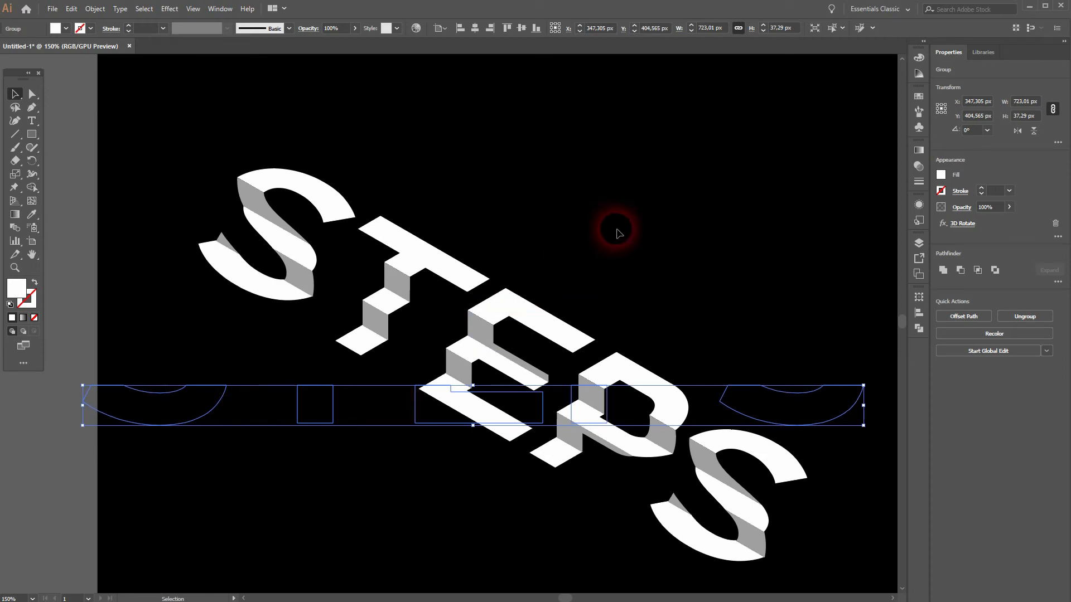
click(78, 177)
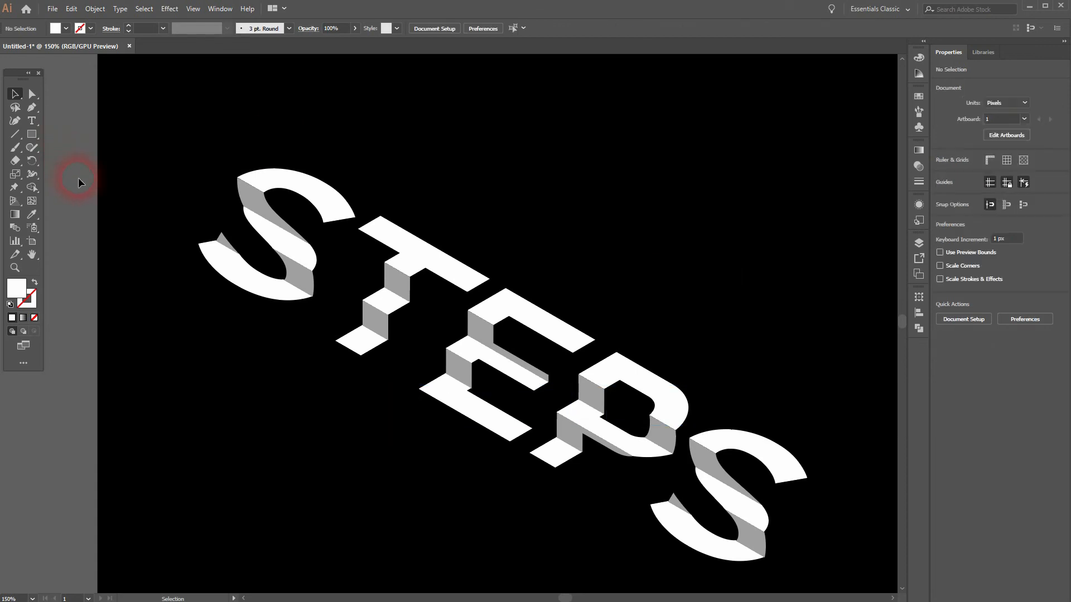
Select all five STEPS strips and expand their appearance
key(ctrl+0)
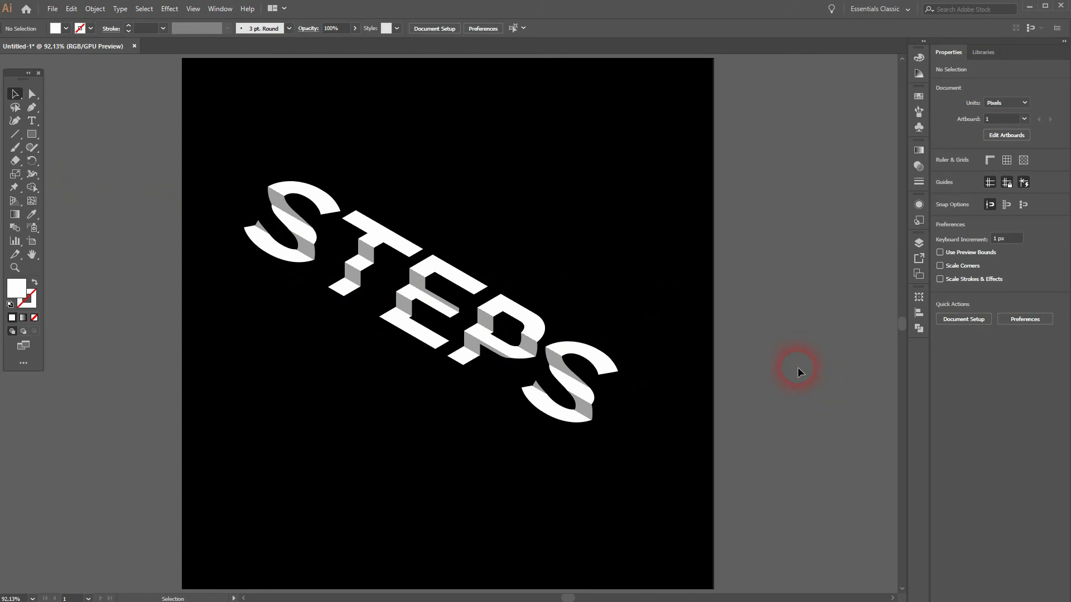
drag(139, 417, 788, 154)
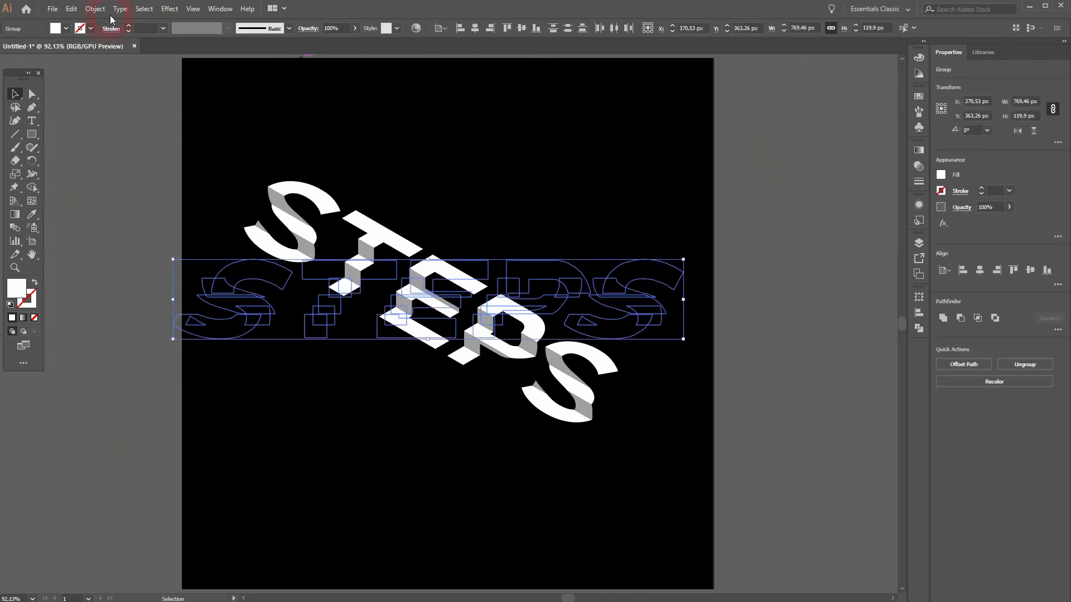
click(96, 10)
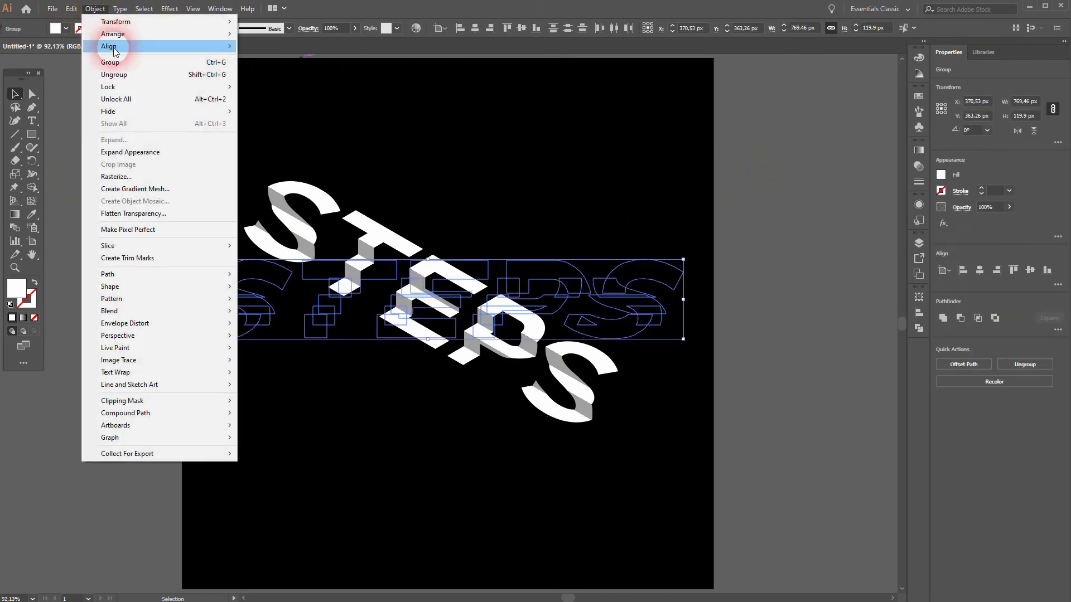
click(170, 146)
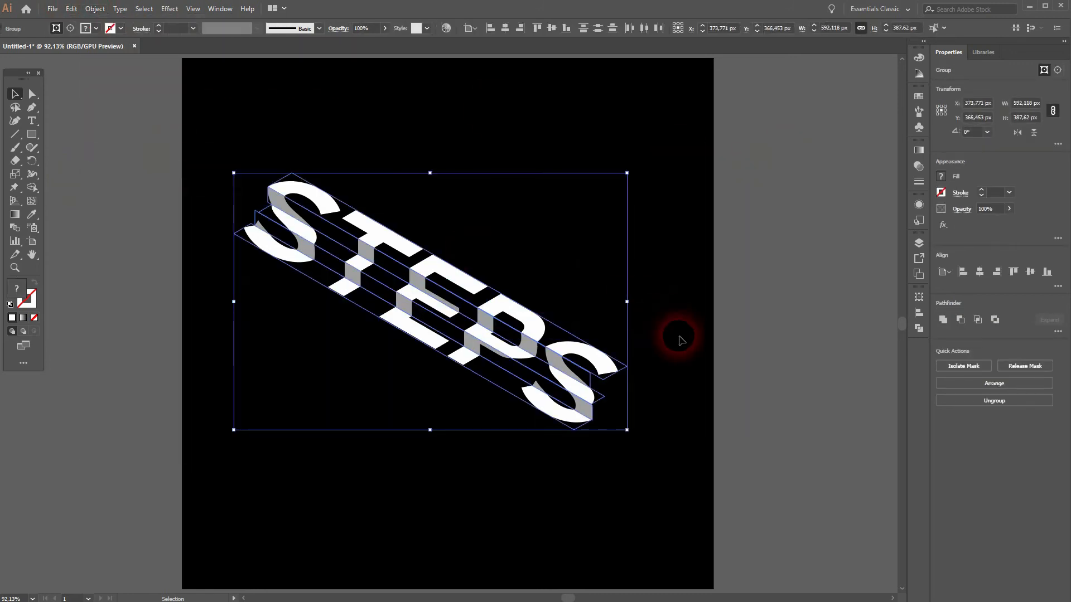
Move the expanded second, grey strip by its upper corner point onto the first strip's lower corner, closing the black gap
click(798, 390)
scroll(290, 206, up, 5)
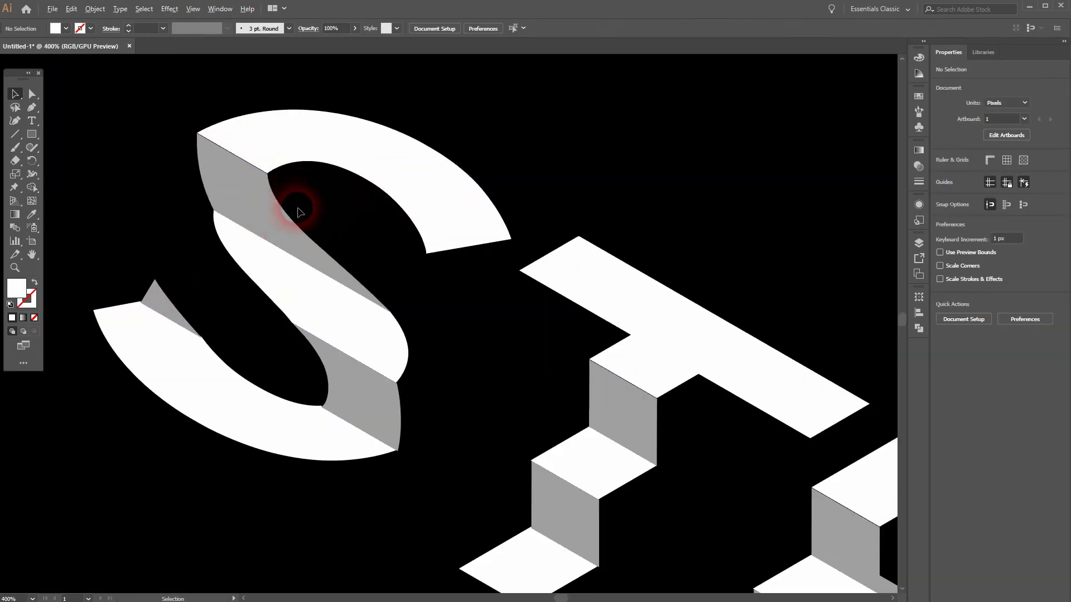
scroll(248, 173, up, 5)
click(286, 220)
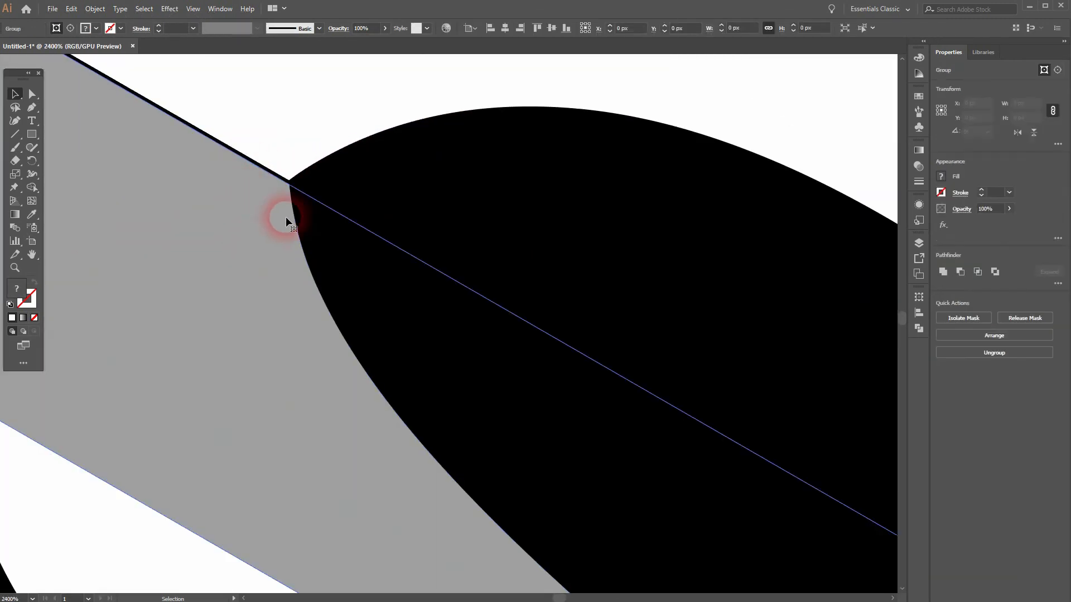
drag(213, 230, 604, 466)
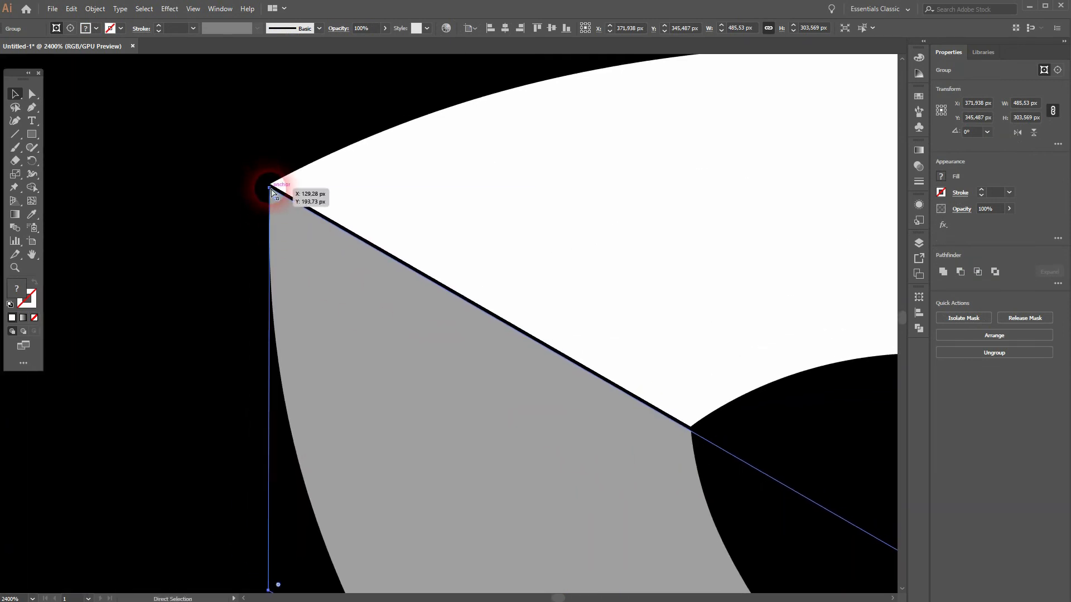
drag(272, 191, 271, 186)
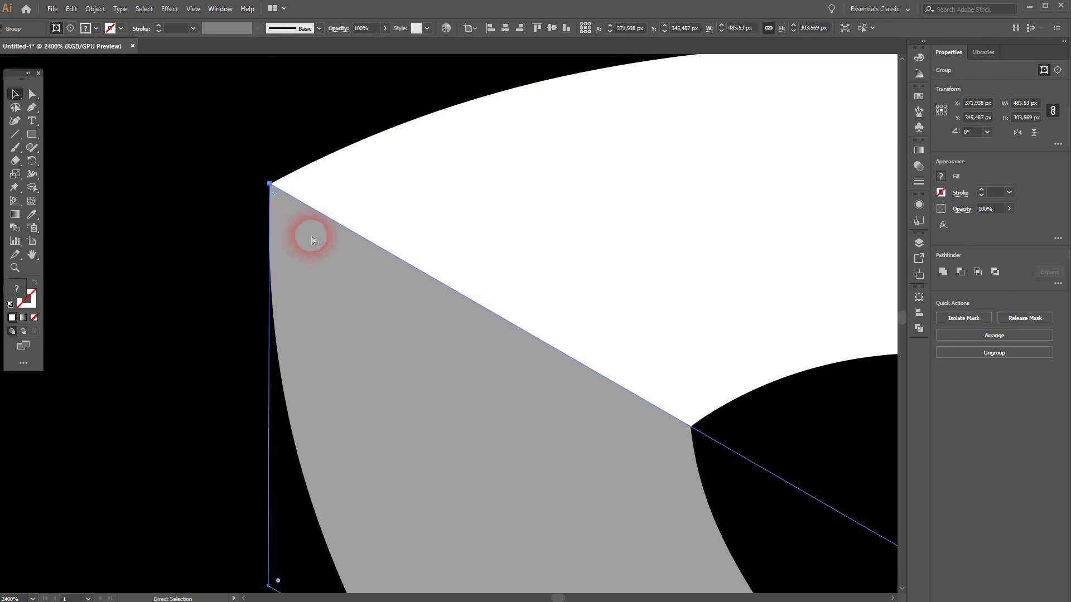
Move the expanded third, white strip by its upper corner point against the second strip's lower edge, to about X 375.9 px, Y 370.9 px
scroll(572, 473, down, 2)
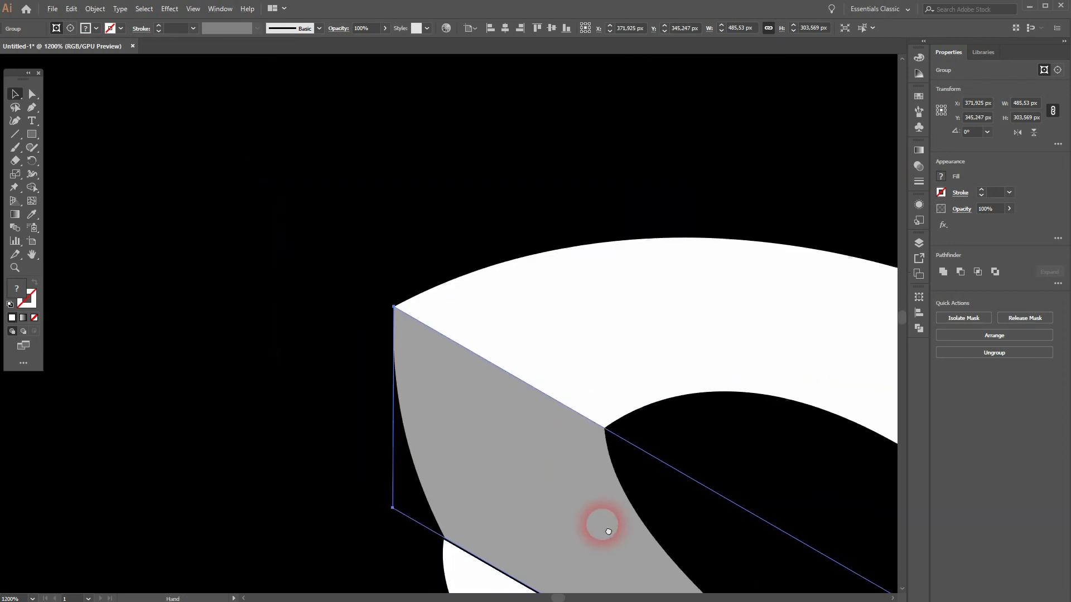
drag(603, 521, 292, 153)
scroll(626, 544, down, 3)
drag(682, 557, 354, 241)
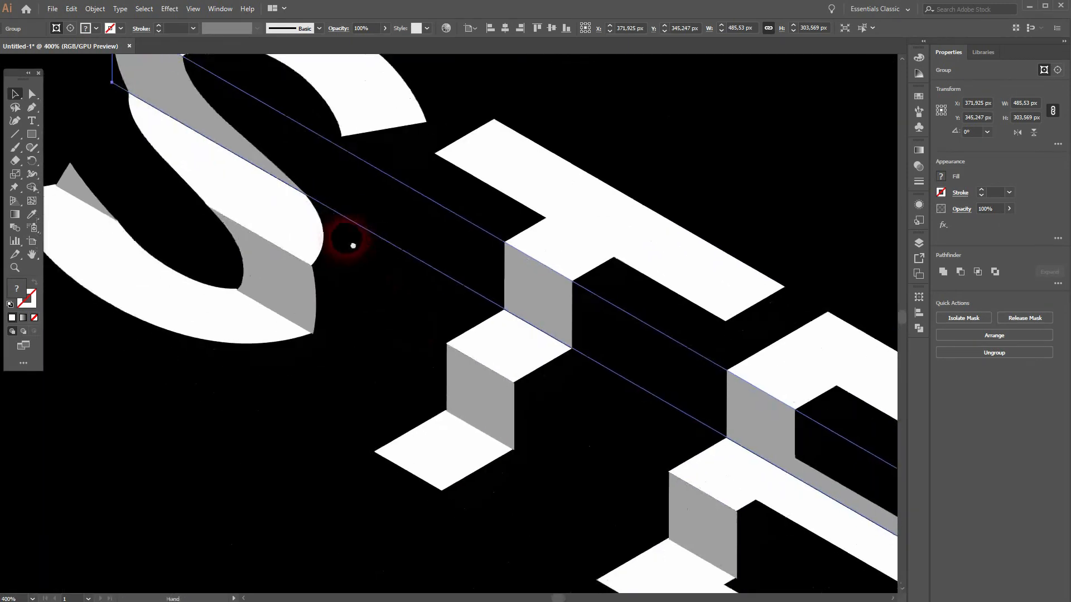
click(499, 345)
scroll(502, 335, up, 5)
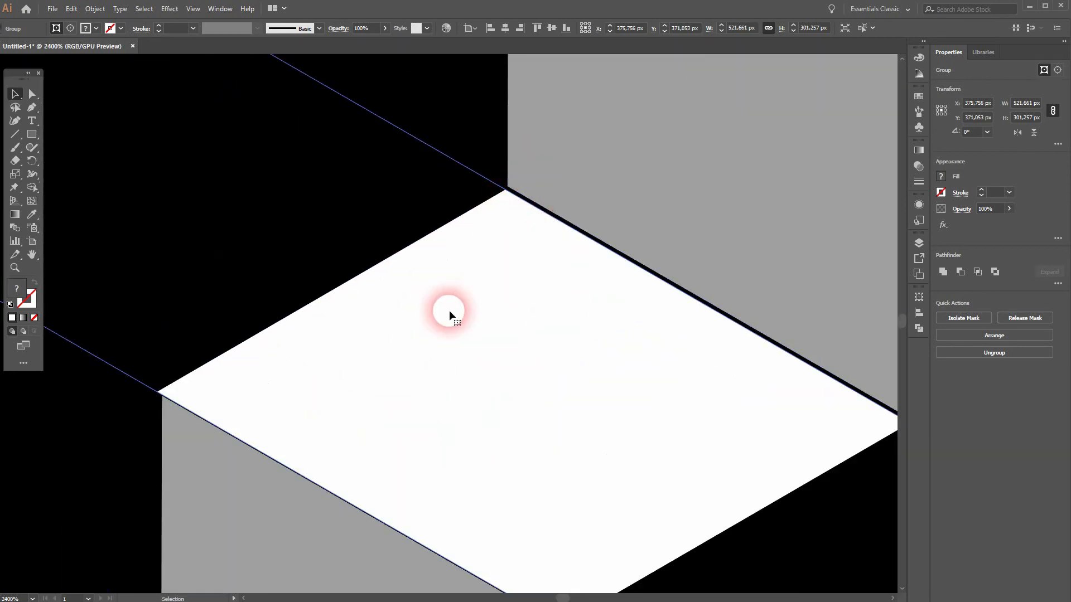
scroll(363, 239, down, 5)
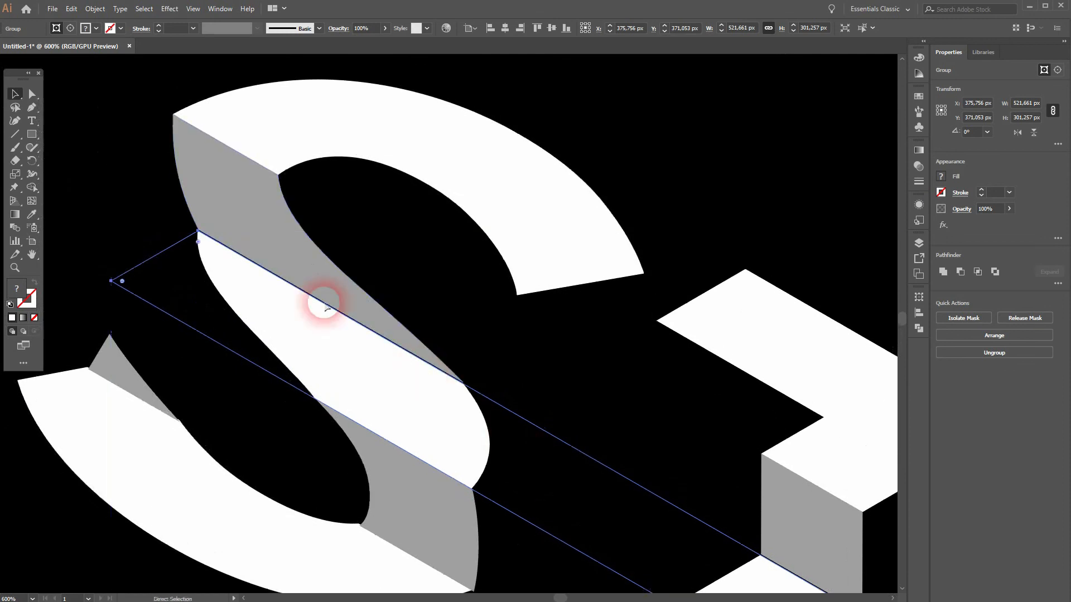
scroll(199, 237, up, 6)
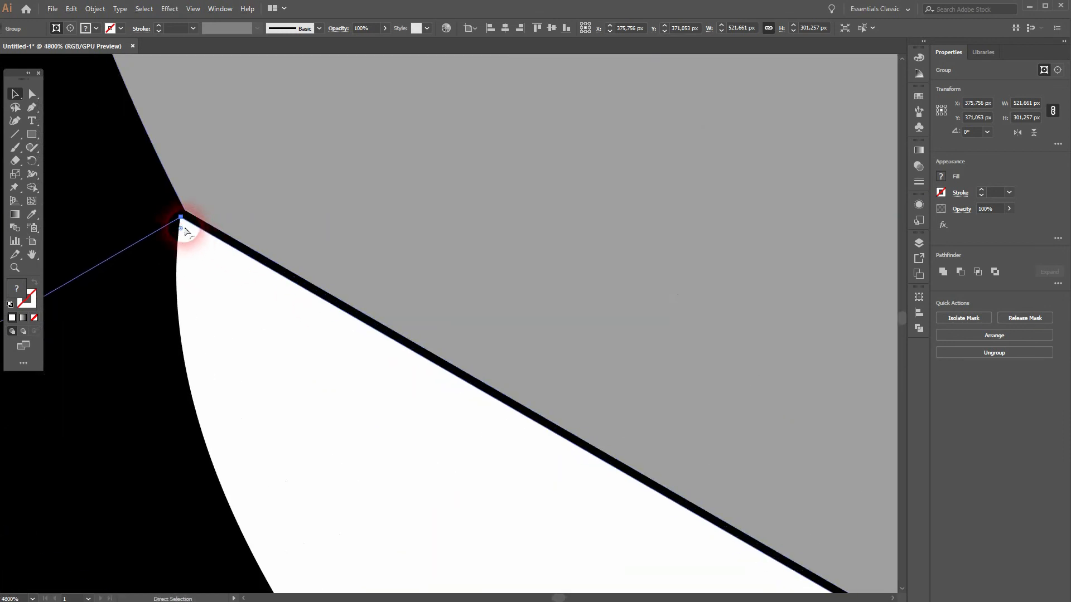
drag(181, 221, 185, 210)
click(288, 438)
Move the expanded fourth, grey strip up against the third strip's lower edge, to about X 363.8 px, Y 387.2 px
scroll(356, 459, down, 5)
drag(475, 558, 185, 173)
drag(376, 417, 708, 543)
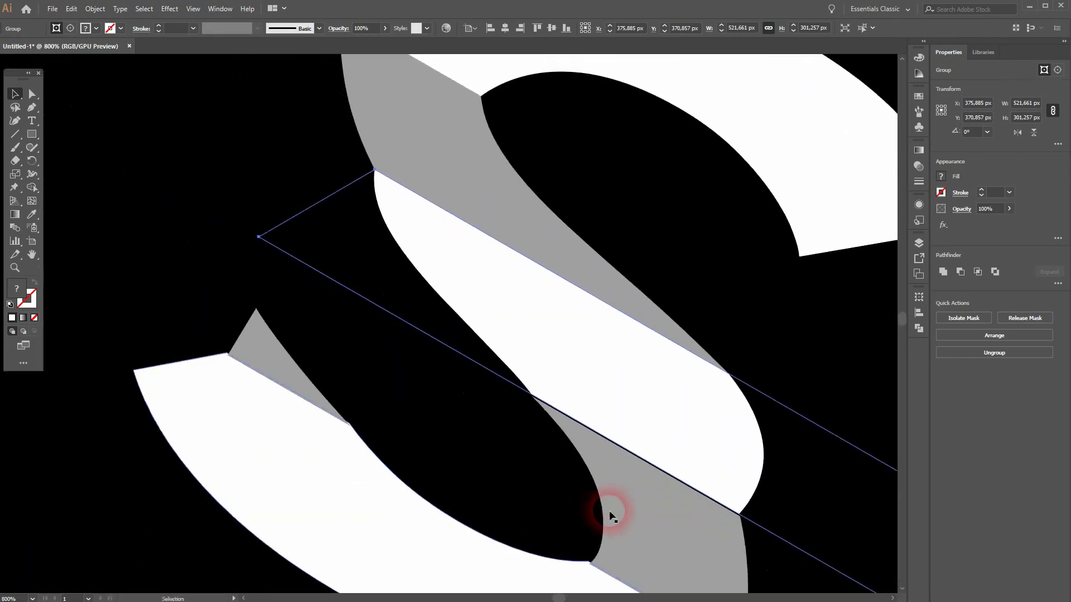
click(281, 348)
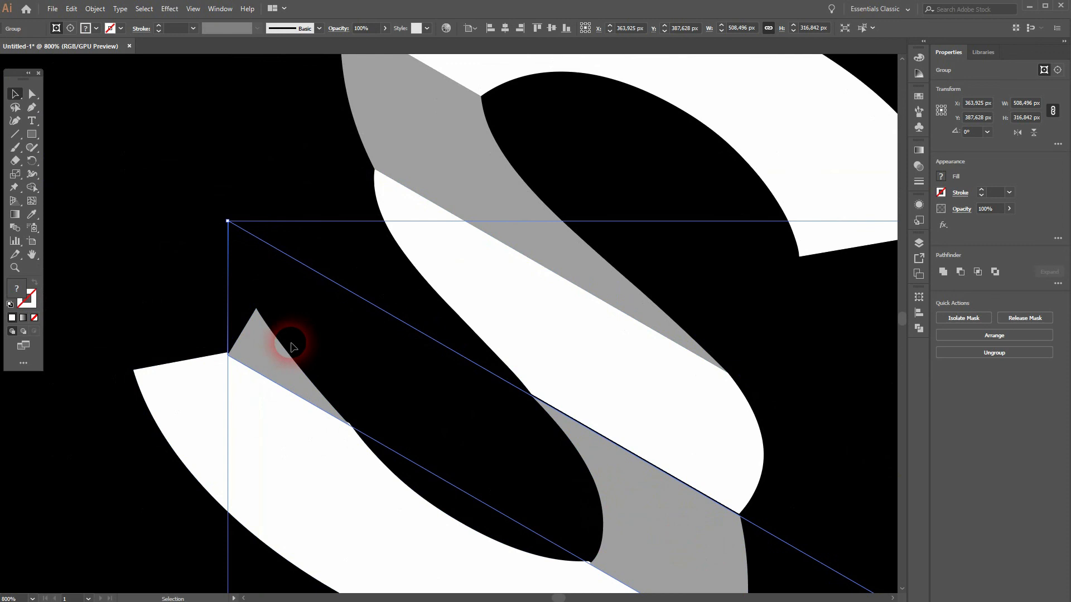
drag(729, 574, 235, 195)
drag(688, 470, 341, 265)
drag(591, 387, 170, 103)
drag(679, 432, 252, 153)
drag(820, 487, 409, 179)
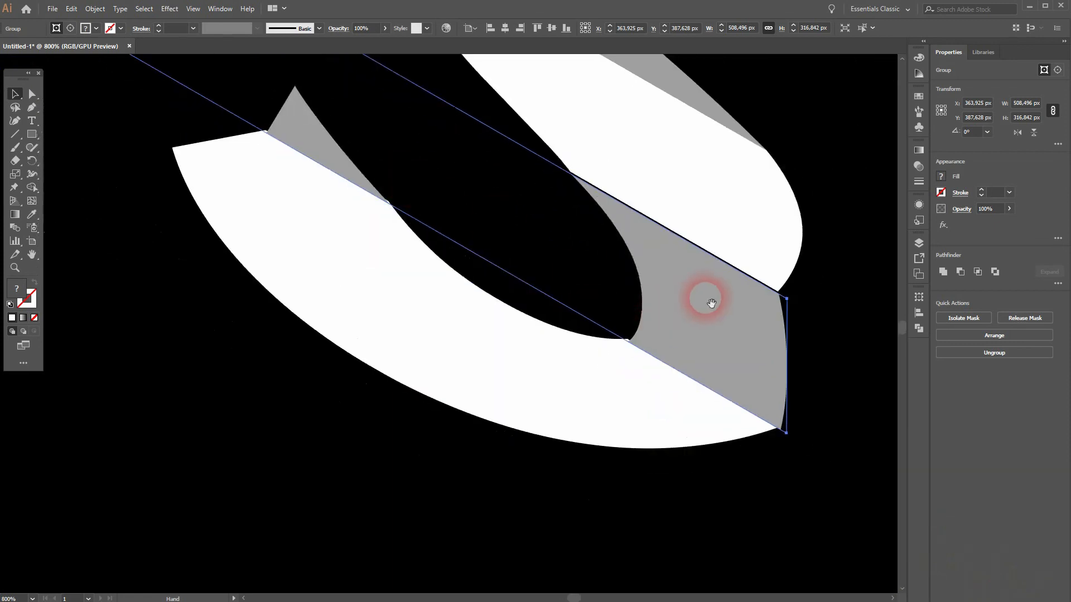
scroll(786, 302, up, 4)
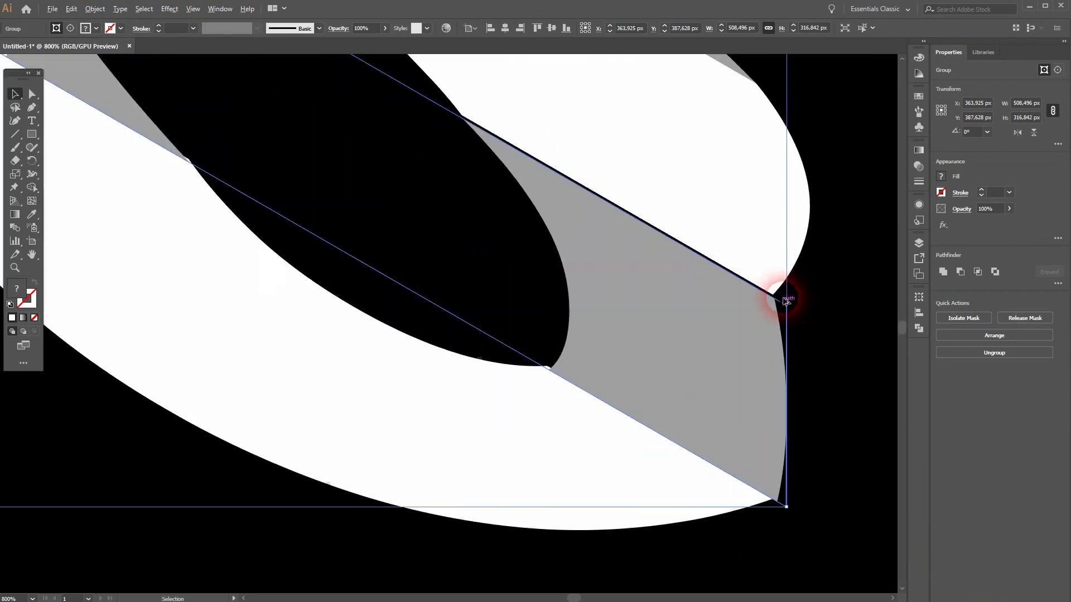
drag(766, 303, 756, 288)
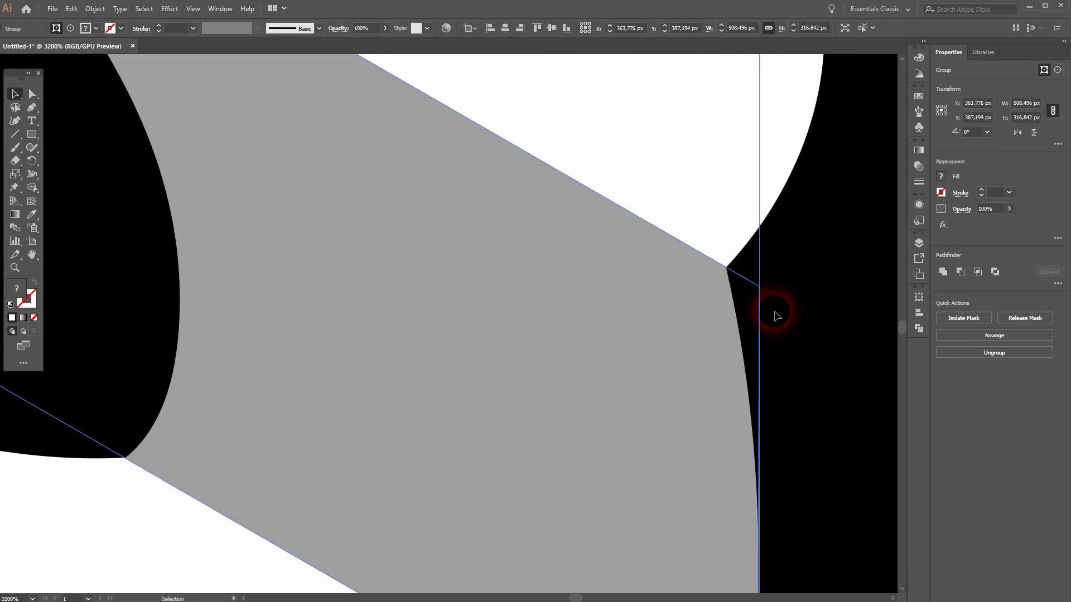
scroll(558, 274, down, 4)
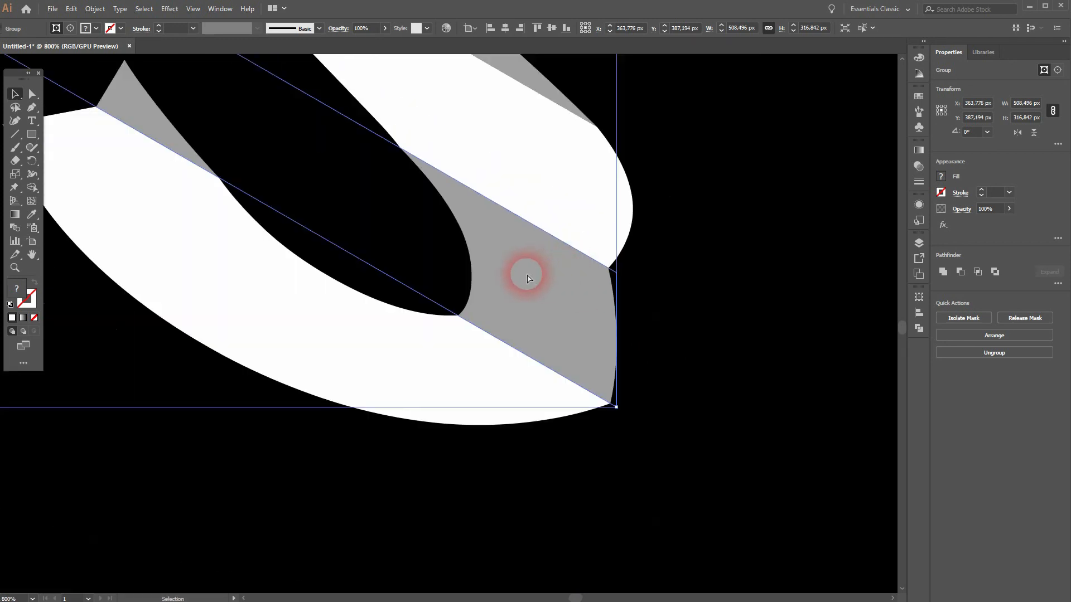
Fine-tune the expanded fifth, white strip against the fourth strip's lower edge, at about X 347.3 px, Y 404.6 px
key(ctrl+0)
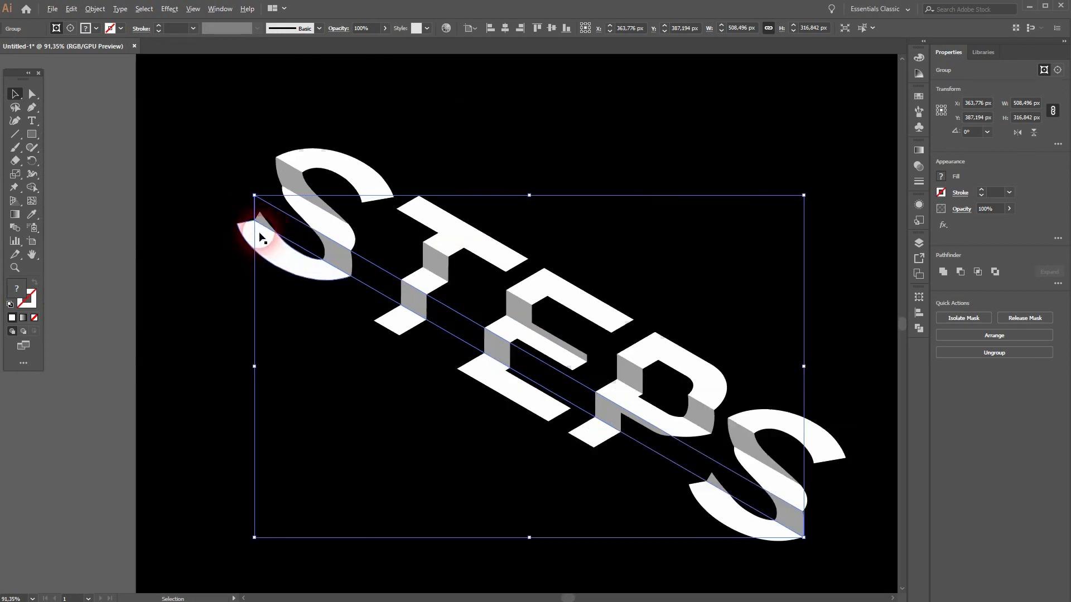
scroll(260, 237, up, 10)
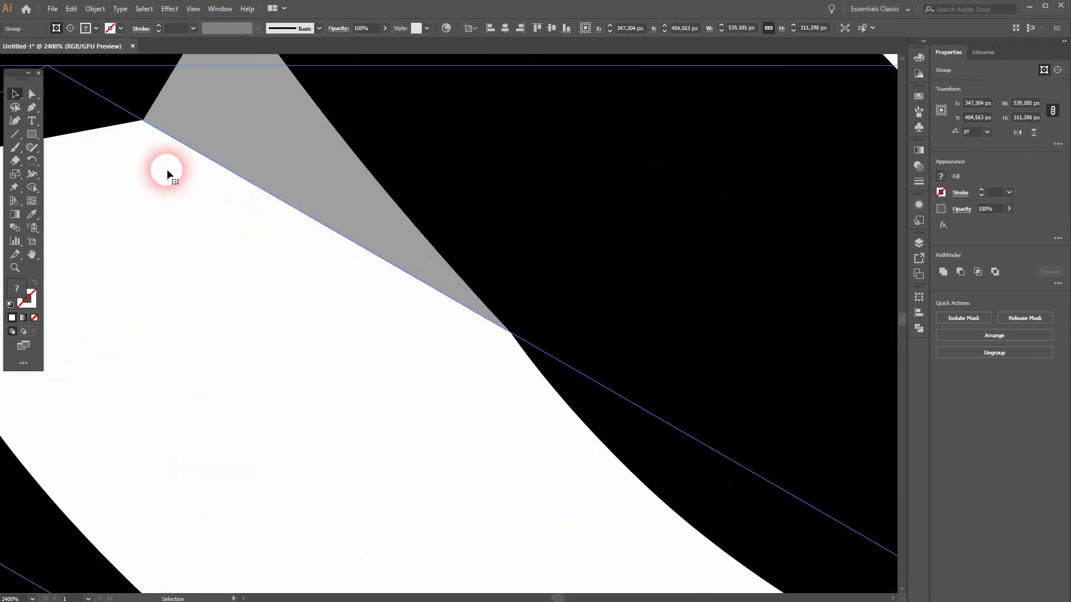
drag(139, 201, 319, 330)
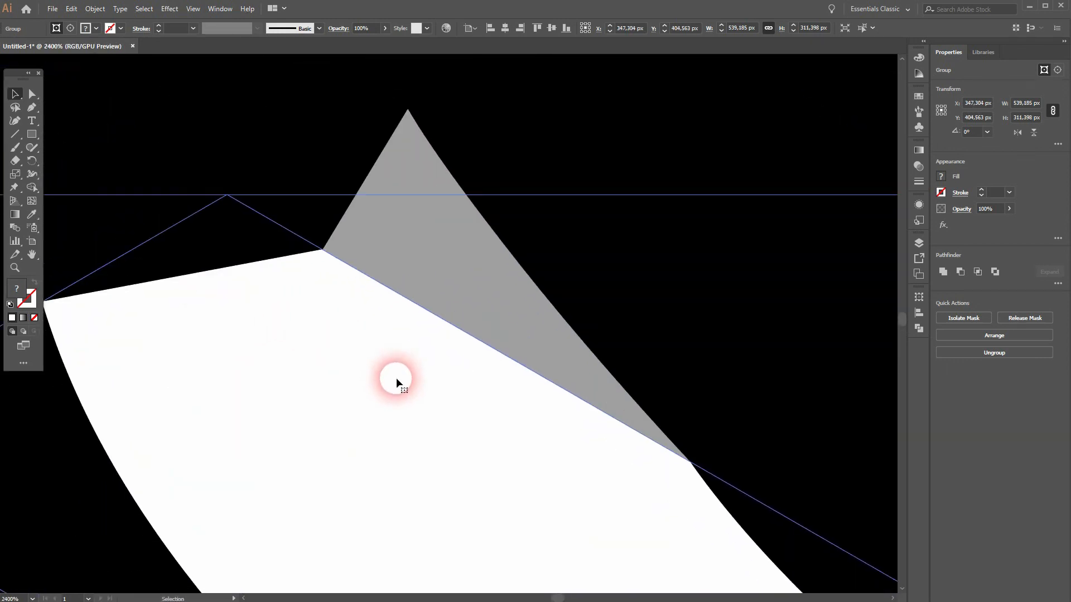
key(Down)
key(Up)
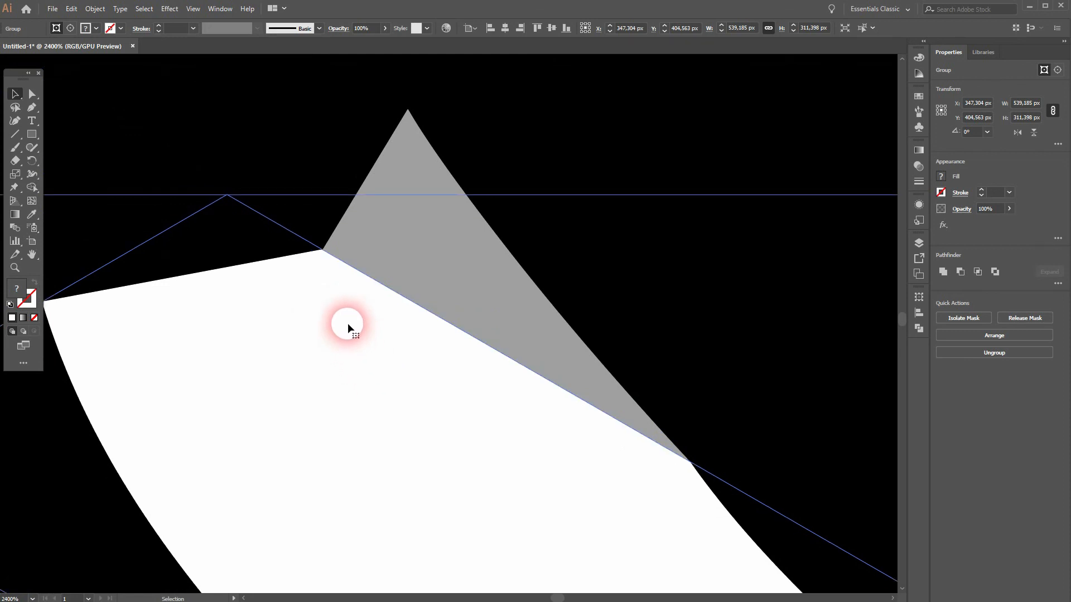
key(a)
drag(227, 197, 227, 200)
key(v)
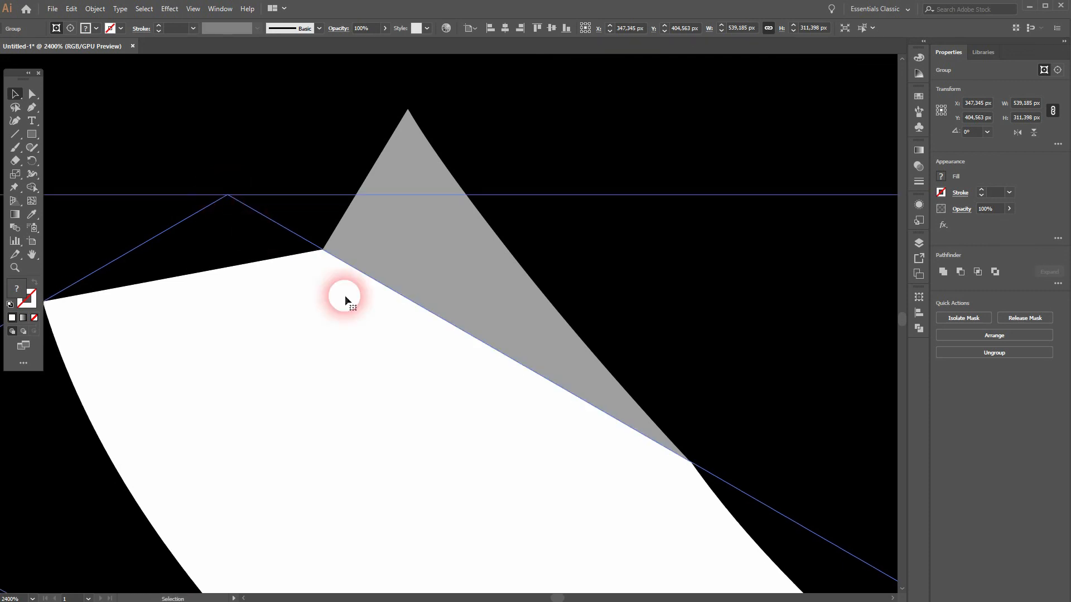
key(a)
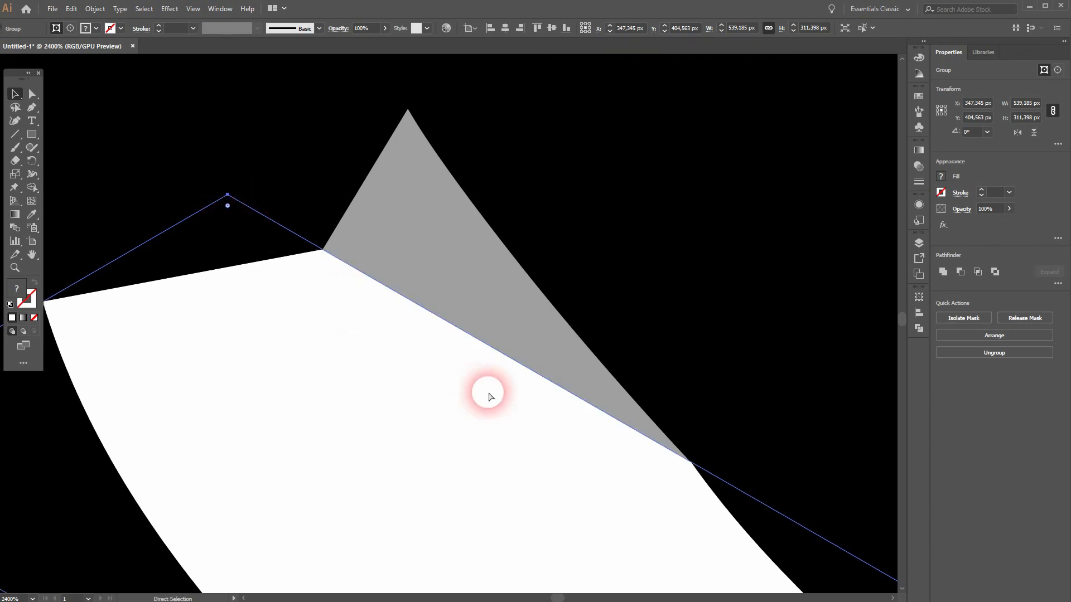
Select the whole STEPS lettering and move it slightly to the right on the artboard
key(ctrl+0)
key(v)
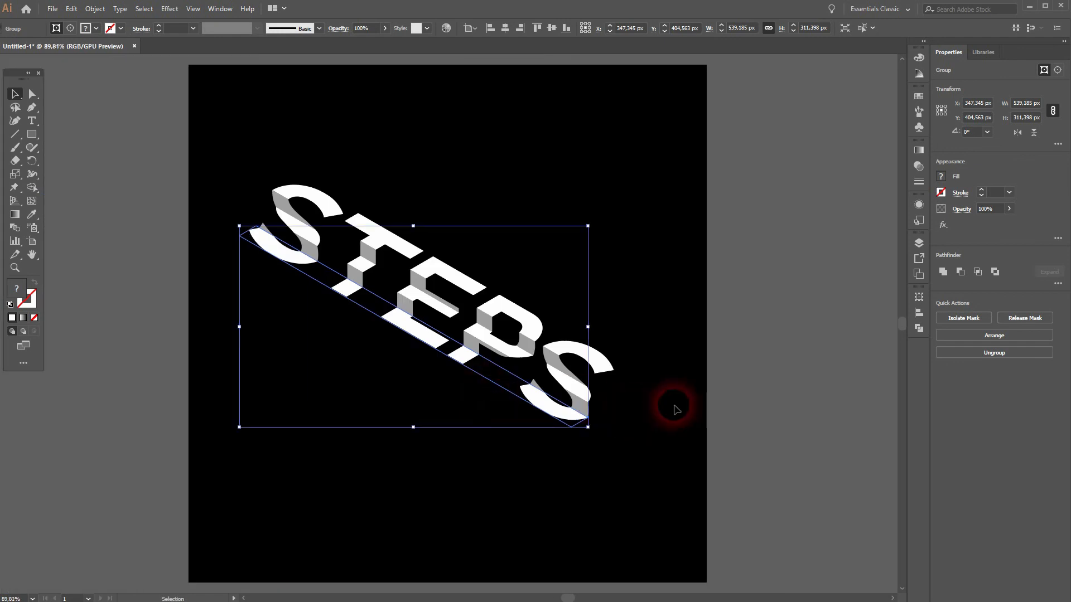
click(827, 399)
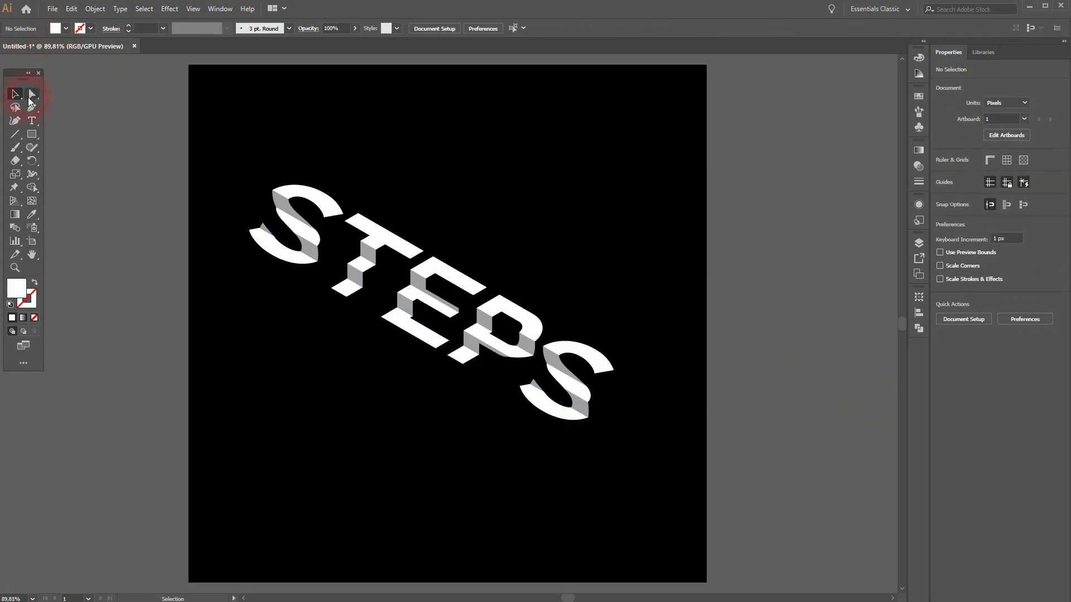
drag(88, 390, 697, 184)
drag(529, 322, 530, 323)
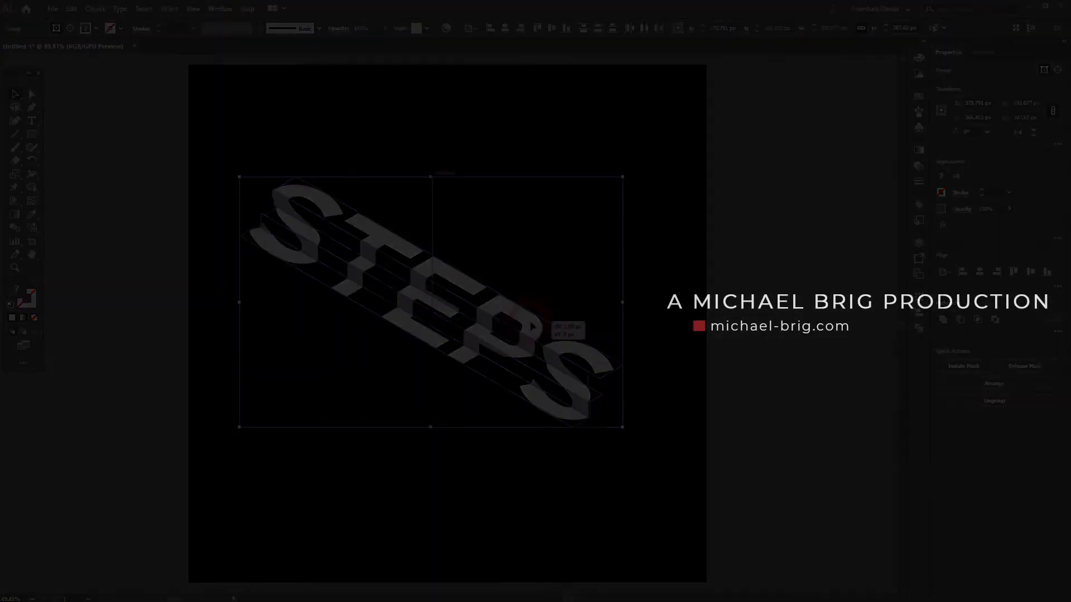